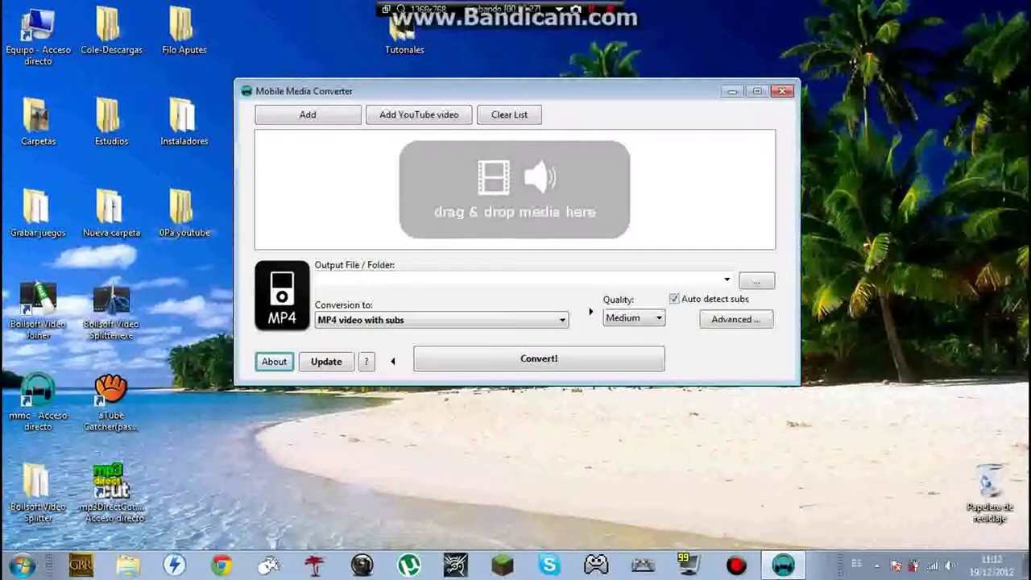
# Look through the available output formats for the conversion.
pyautogui.moveTo(516, 91); pyautogui.dragTo(499, 122)
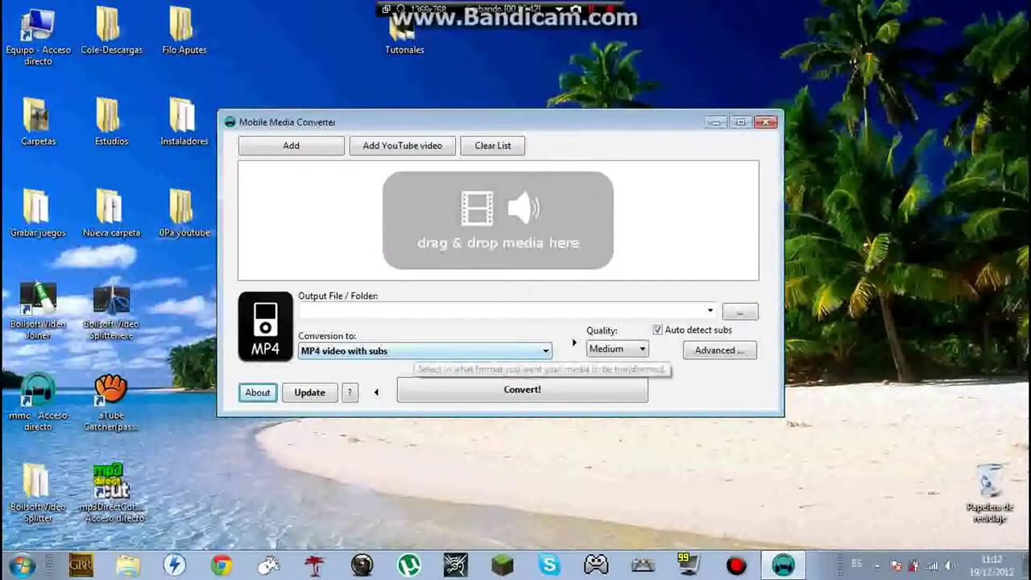
pyautogui.click(414, 351)
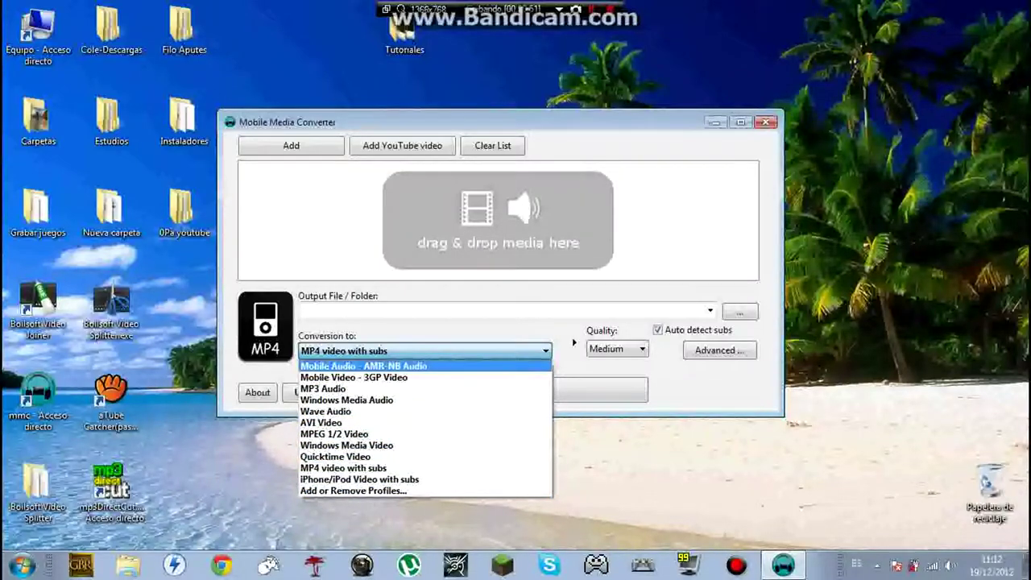
pyautogui.click(424, 351)
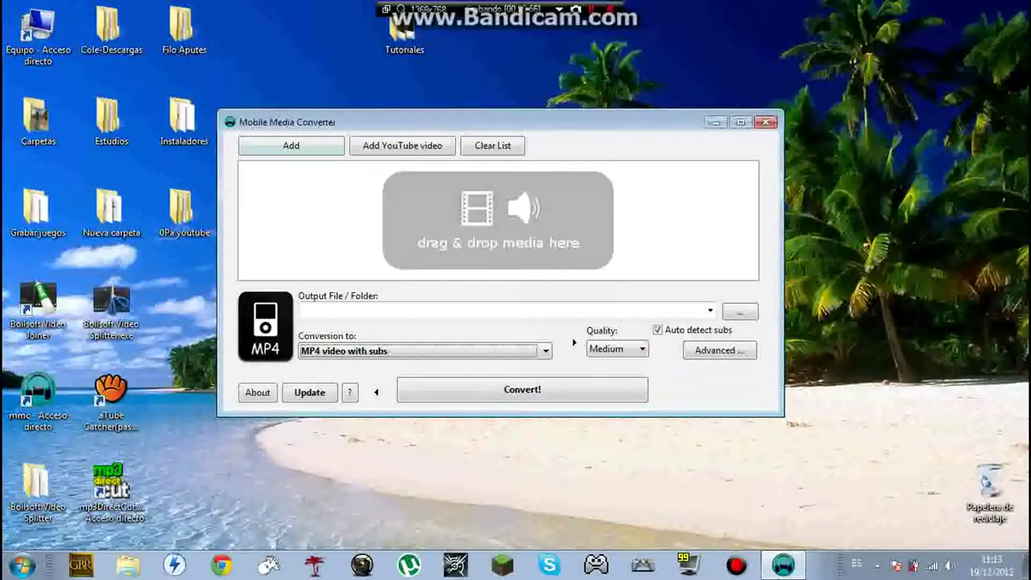
# View the options for adding a file or a DVD title to the conversion list.
pyautogui.click(276, 149)
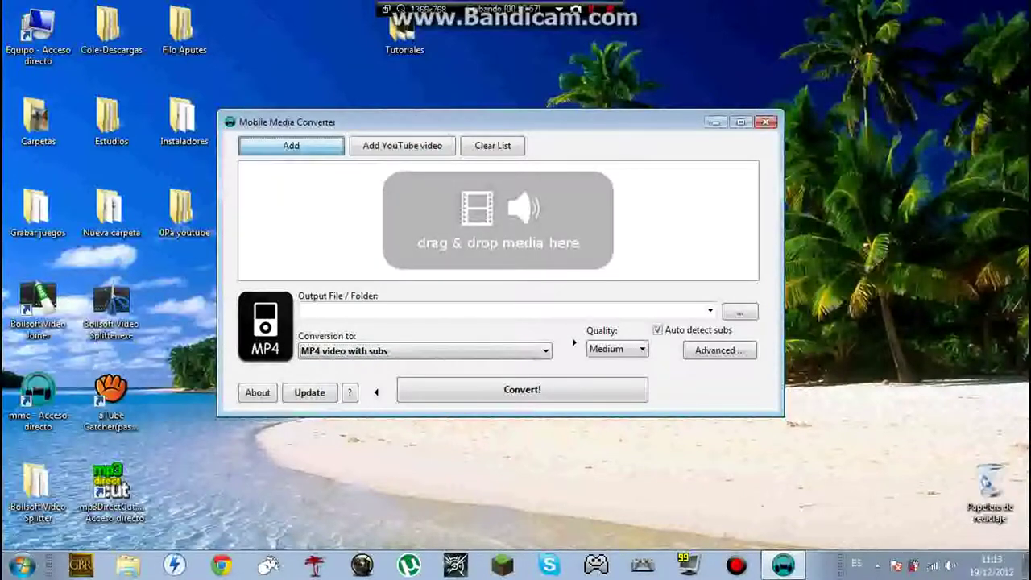
pyautogui.click(280, 166)
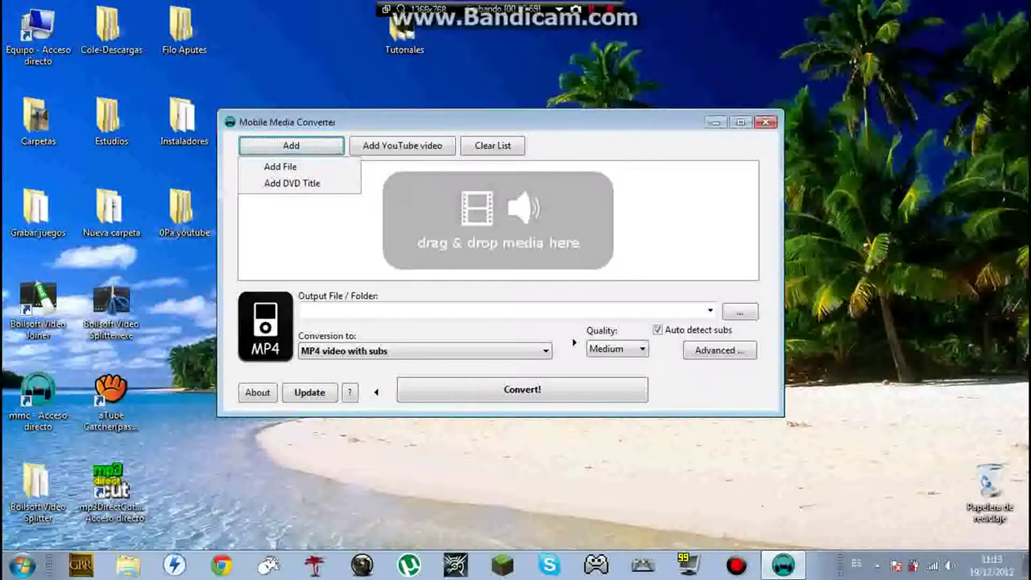
pyautogui.click(306, 80)
pyautogui.click(387, 121)
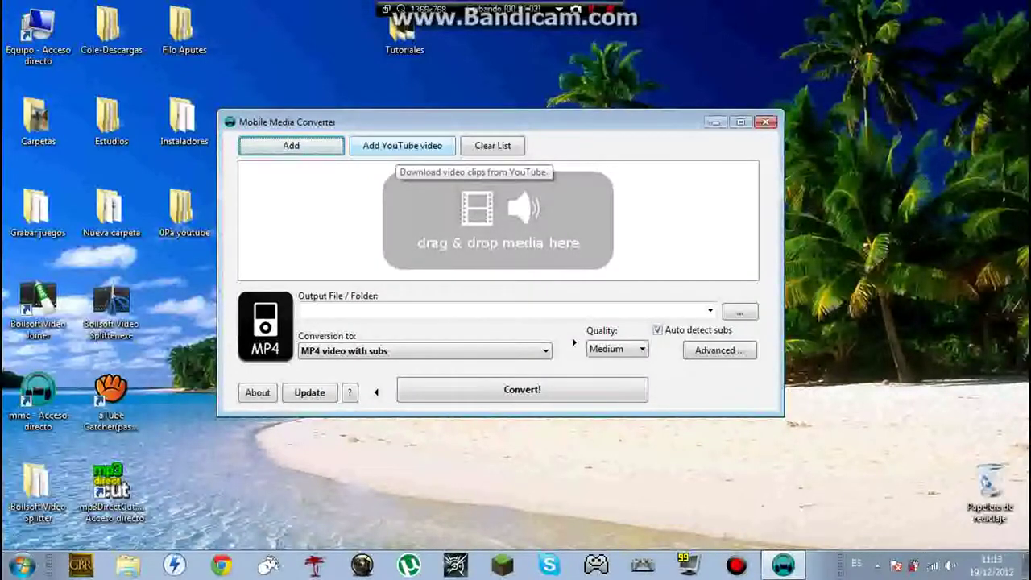
# Open the YouTube Downloader, view its download quality options, and close it.
pyautogui.click(402, 145)
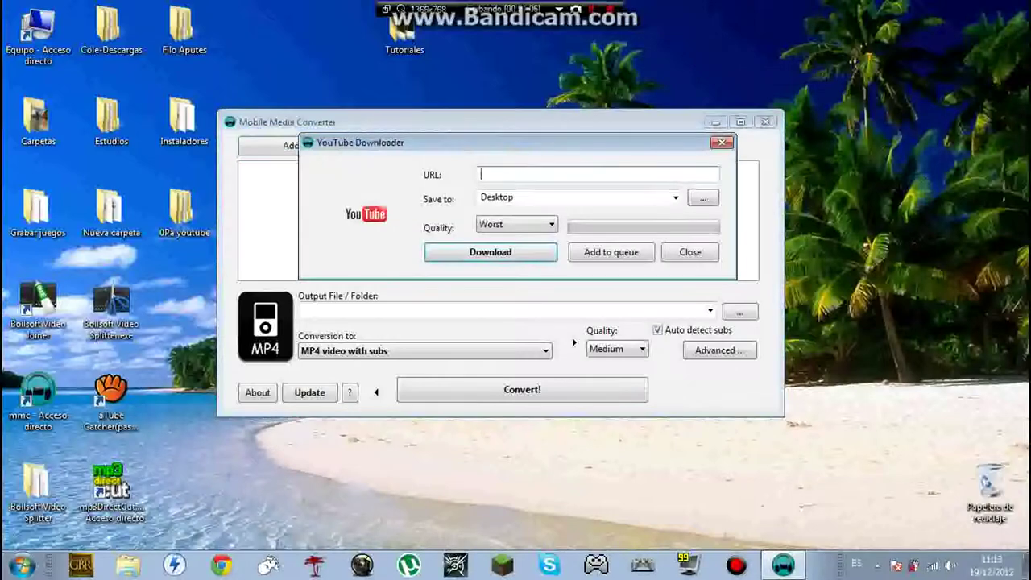
pyautogui.click(533, 225)
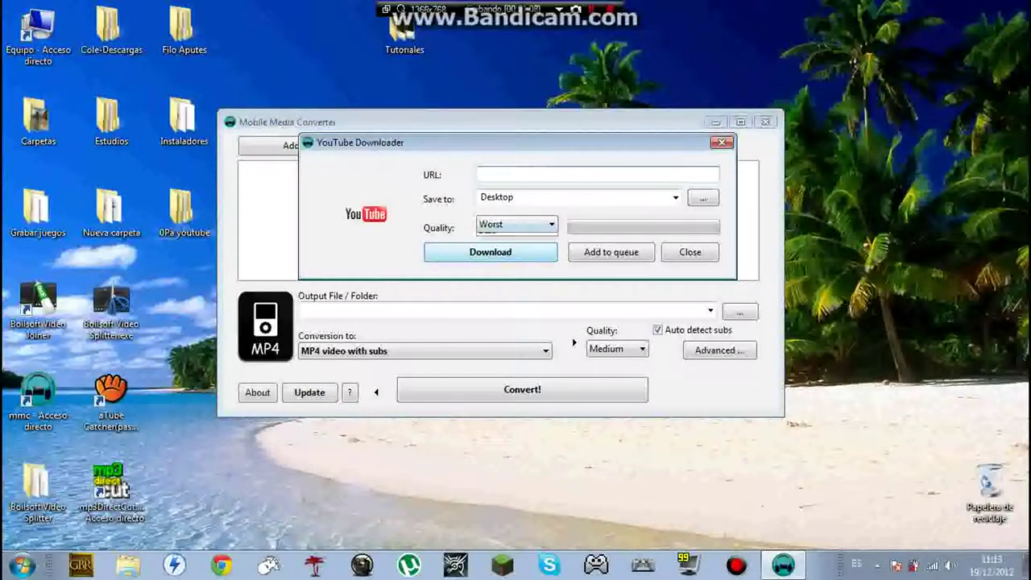
pyautogui.click(533, 226)
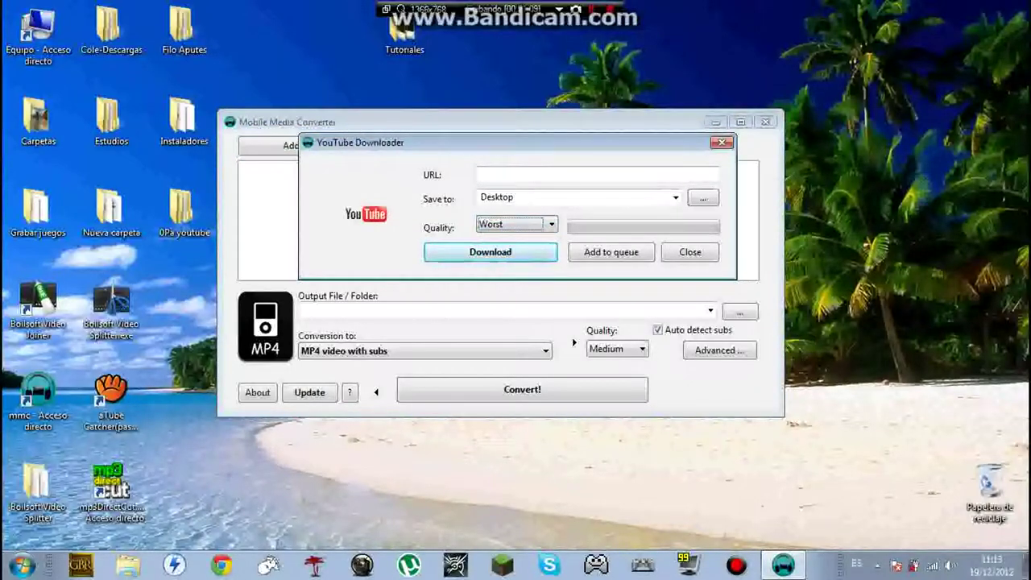
pyautogui.click(721, 142)
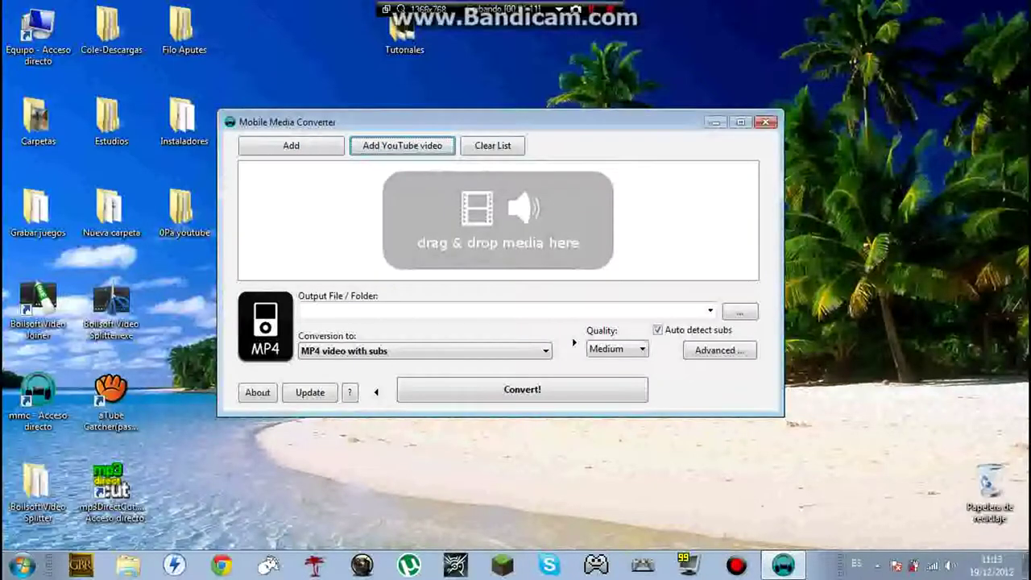
# Clear the media list, and view the output file location browser without saving anything.
pyautogui.click(493, 147)
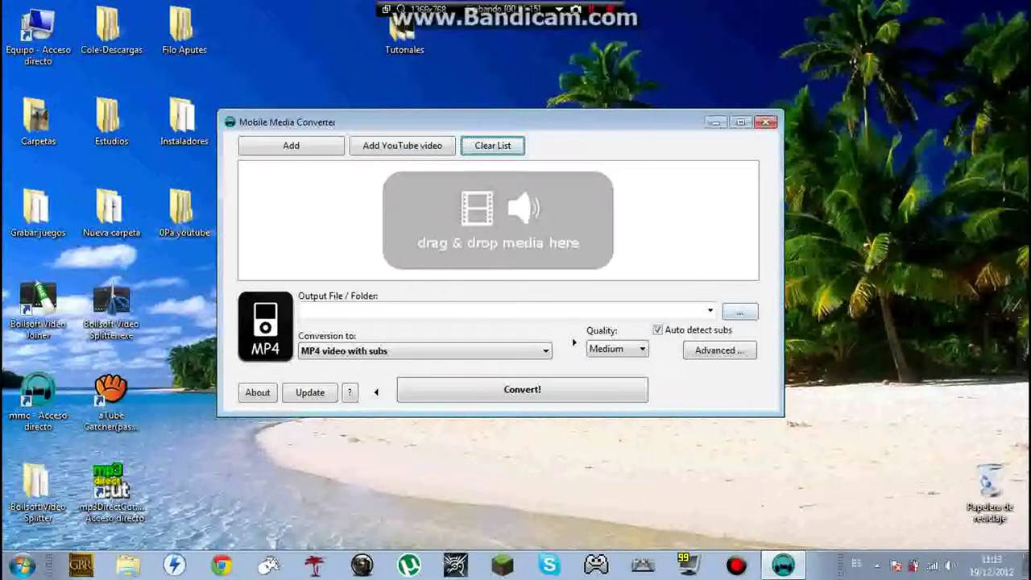
pyautogui.click(644, 311)
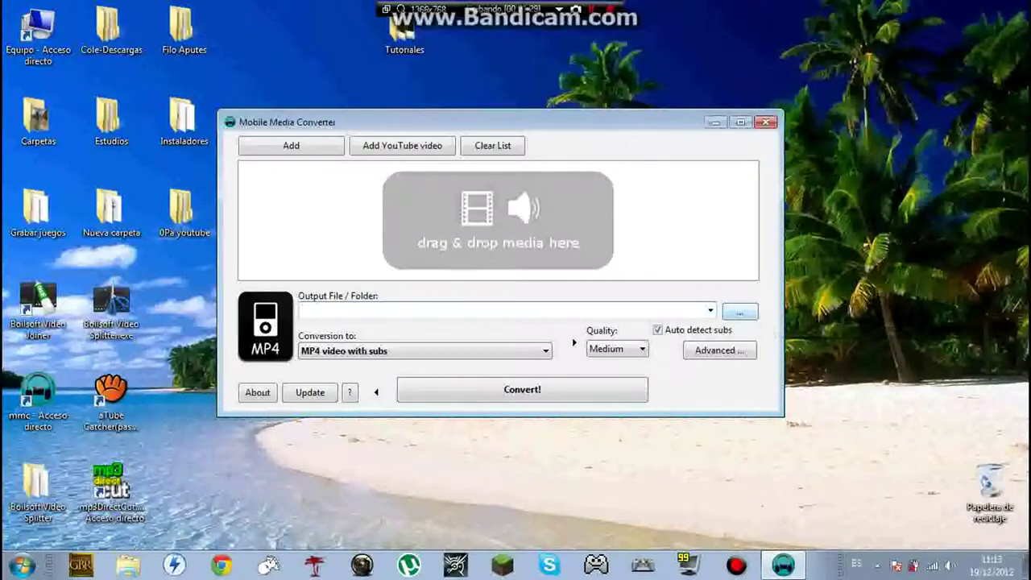
pyautogui.click(739, 311)
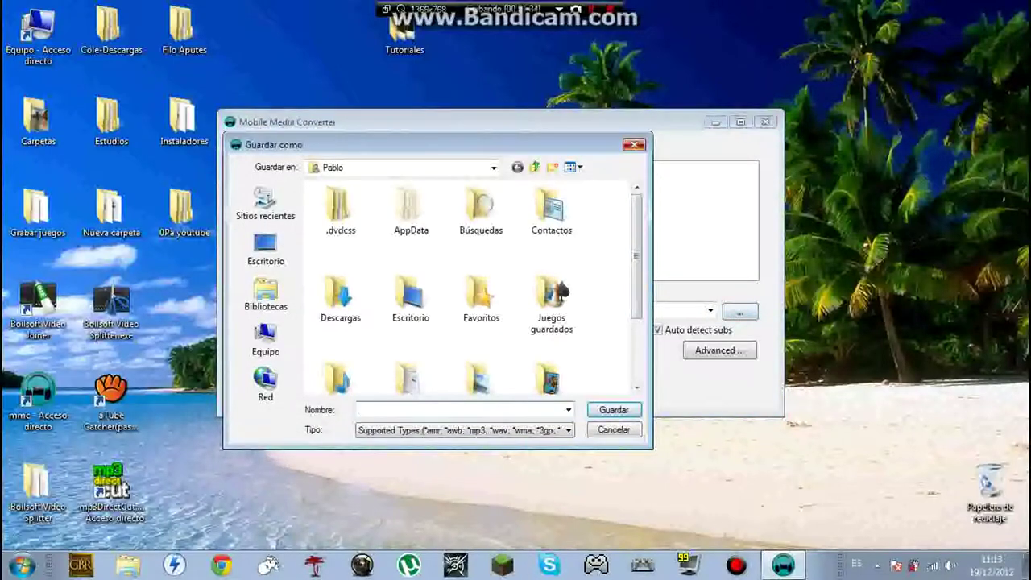
pyautogui.click(633, 144)
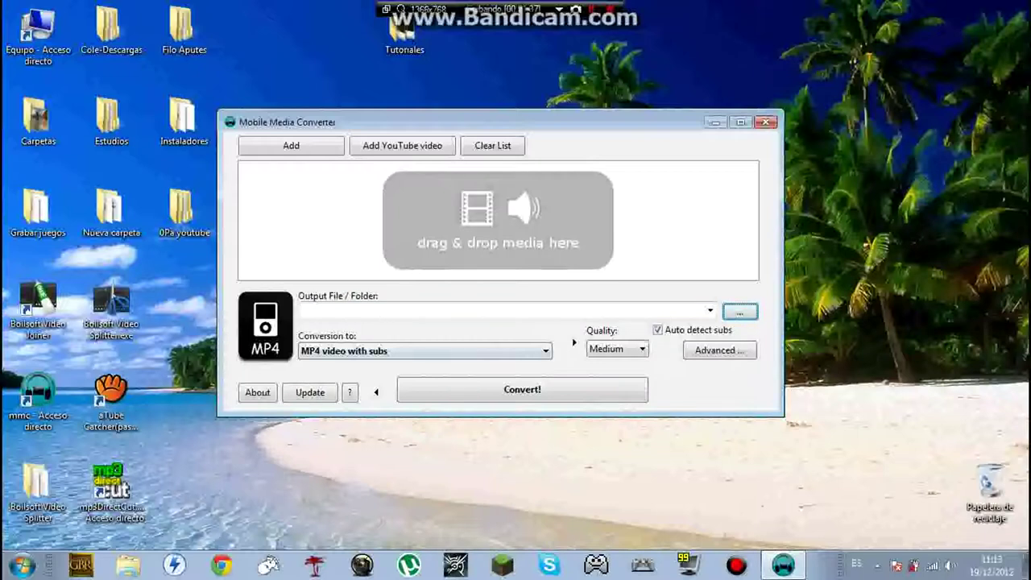
# Set the conversion quality to High and open the Tutoriales folder from the desktop.
pyautogui.click(616, 348)
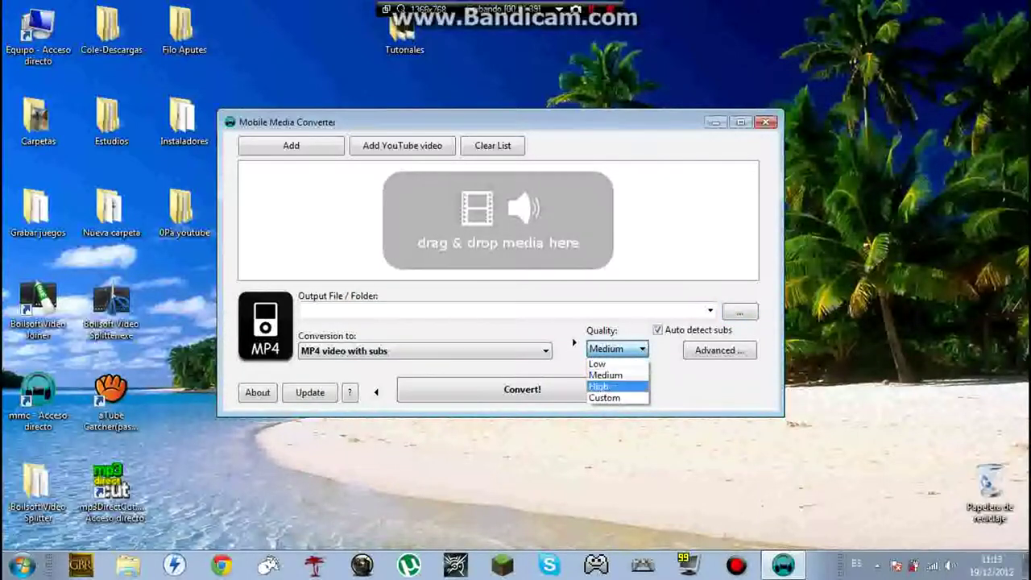
pyautogui.click(614, 387)
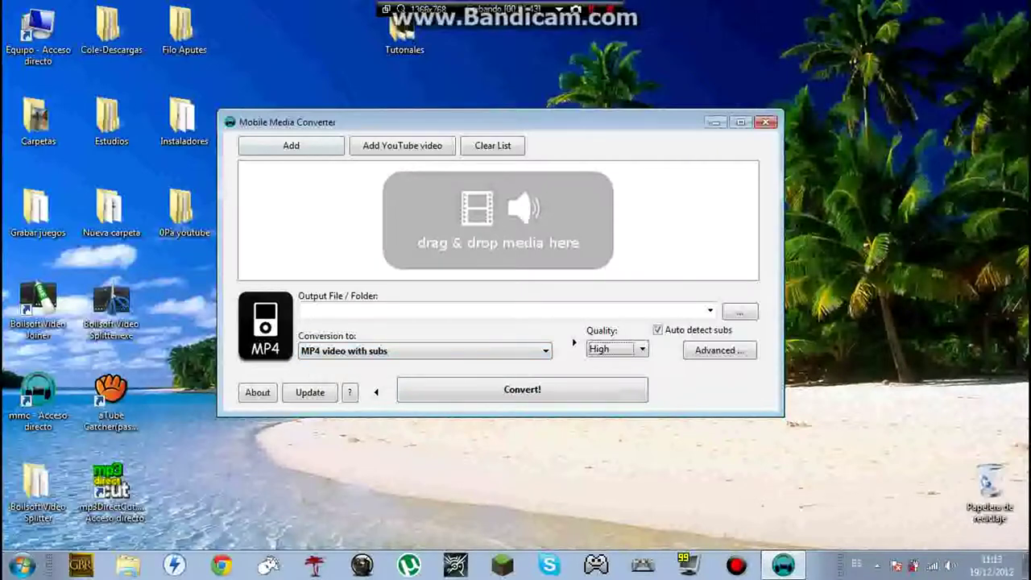
pyautogui.doubleClick(402, 28)
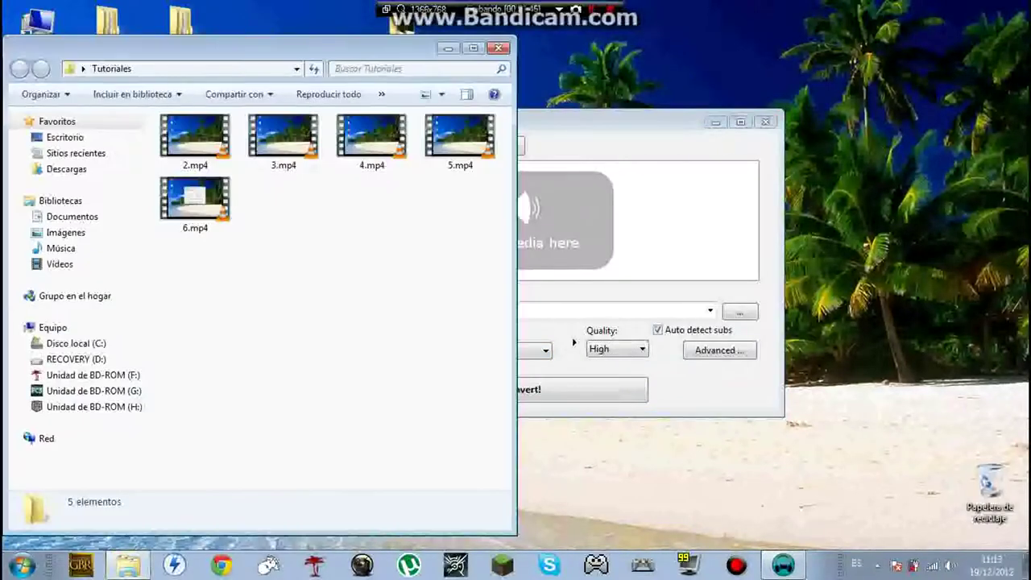
# Examine the durations and file details of the MP4 videos in the Tutoriales folder.
pyautogui.click(195, 141)
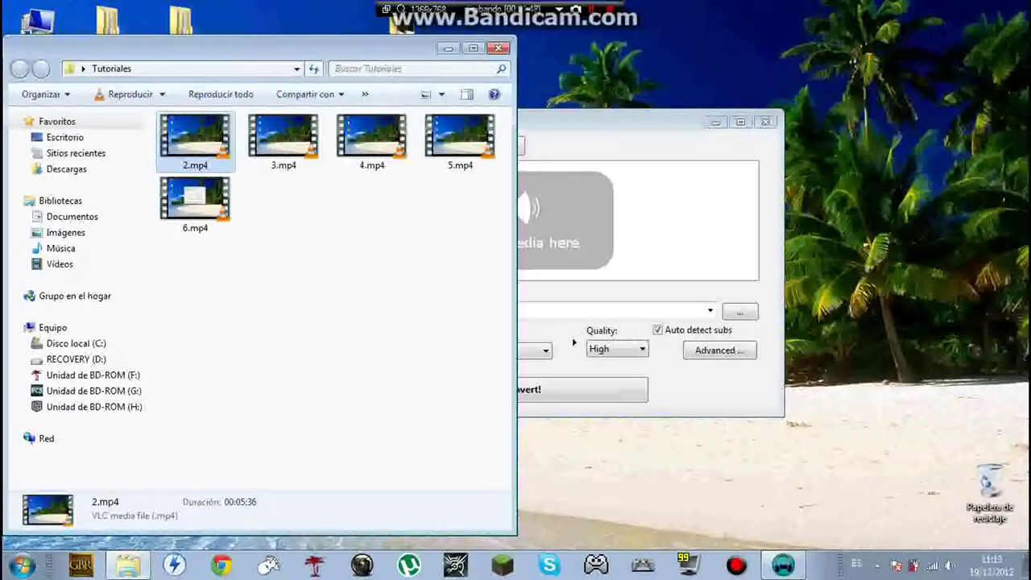
pyautogui.press('Right')
pyautogui.press('Right')
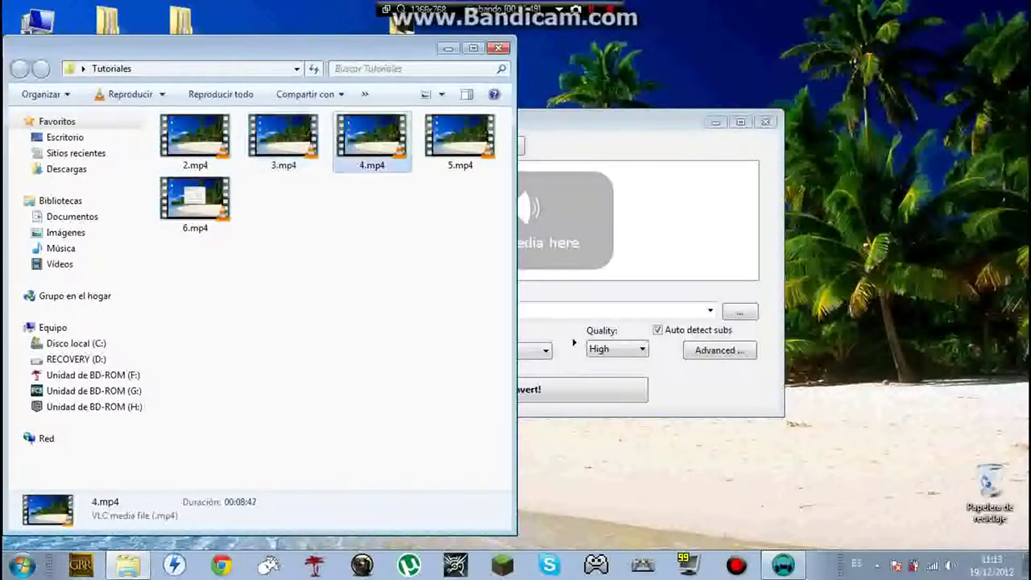
pyautogui.press('Right')
pyautogui.press('Right')
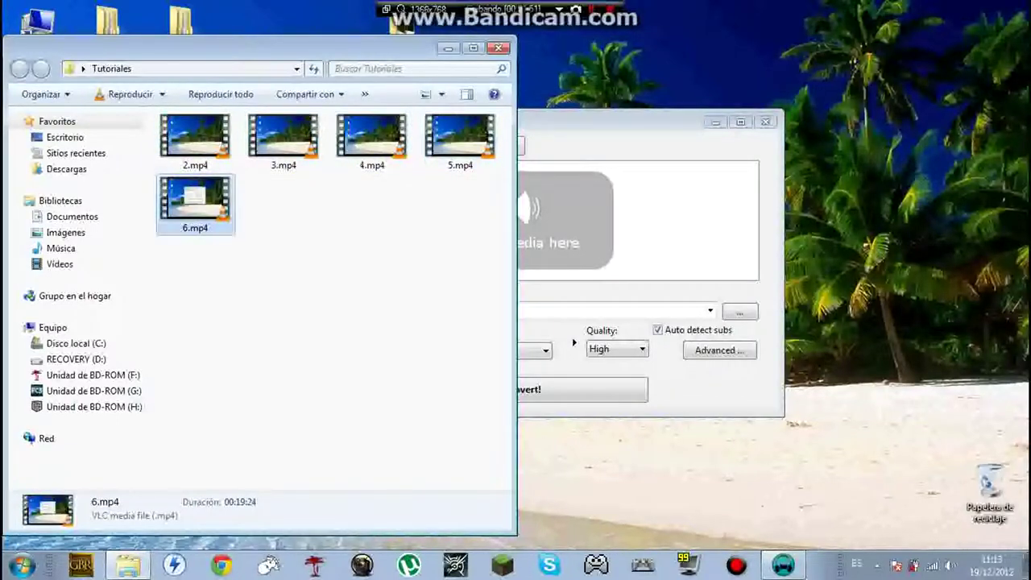
pyautogui.press('Up')
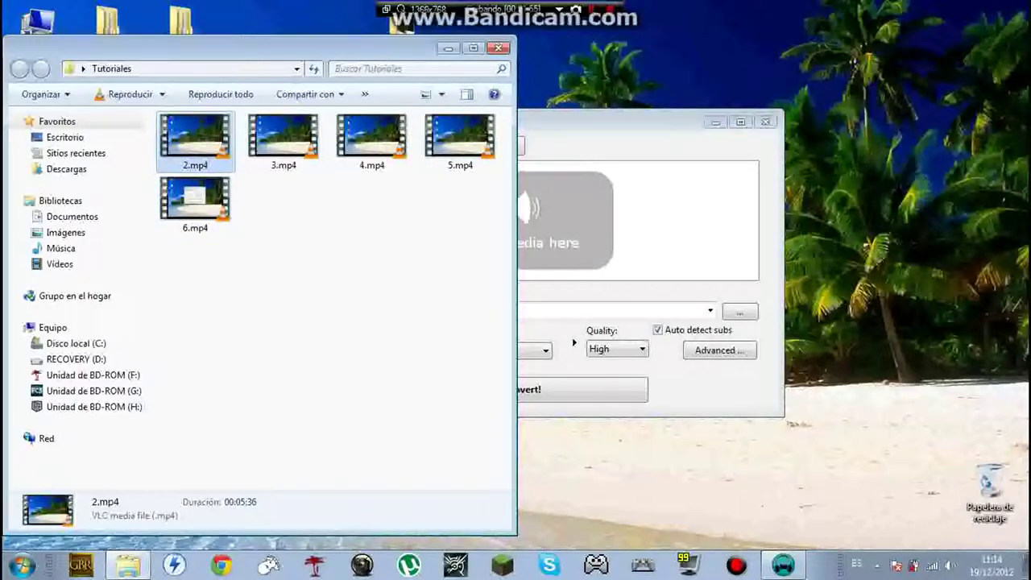
pyautogui.click(473, 48)
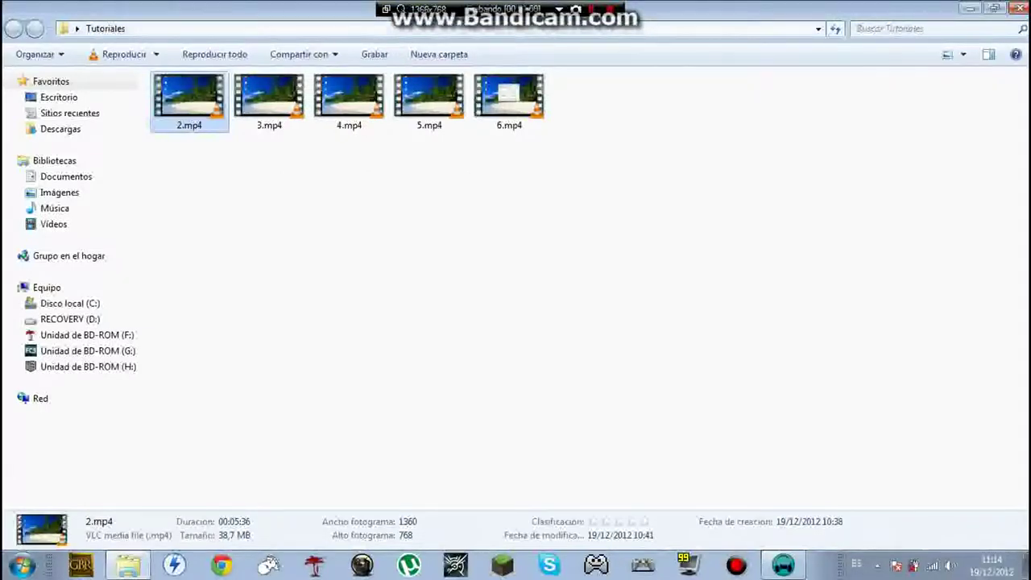
pyautogui.click(994, 8)
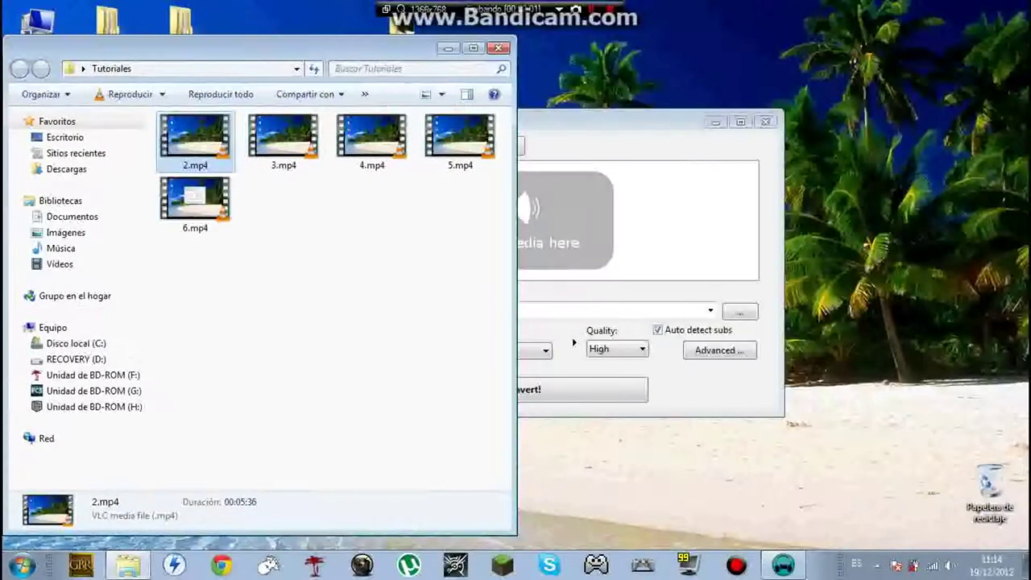
# Add 2.mp4 from the Tutoriales folder to the converter's media list and start its conversion to MP4 video with subs.
pyautogui.moveTo(192, 145); pyautogui.dragTo(214, 150)
pyautogui.moveTo(751, 145); pyautogui.dragTo(750, 147)
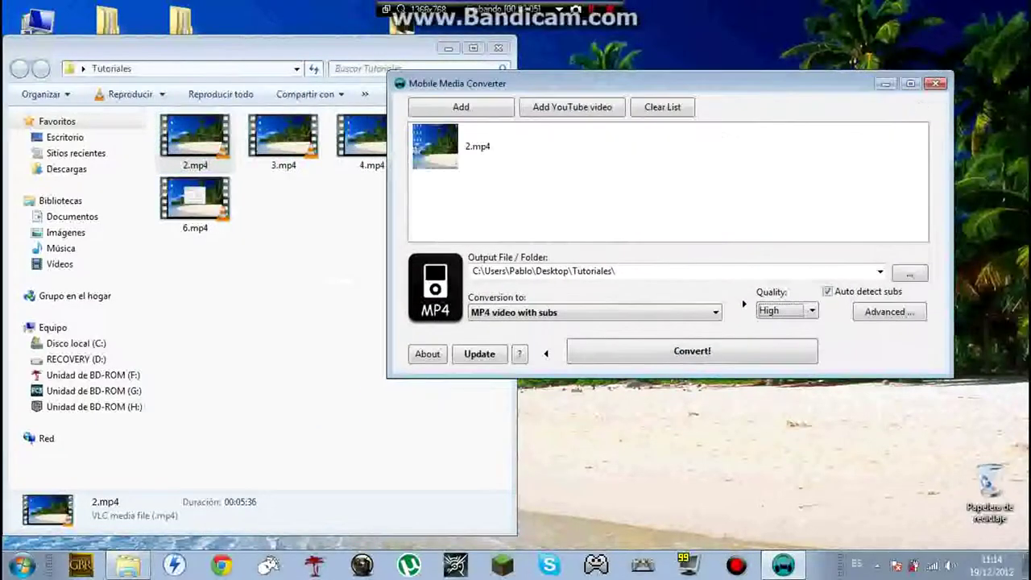
pyautogui.click(669, 147)
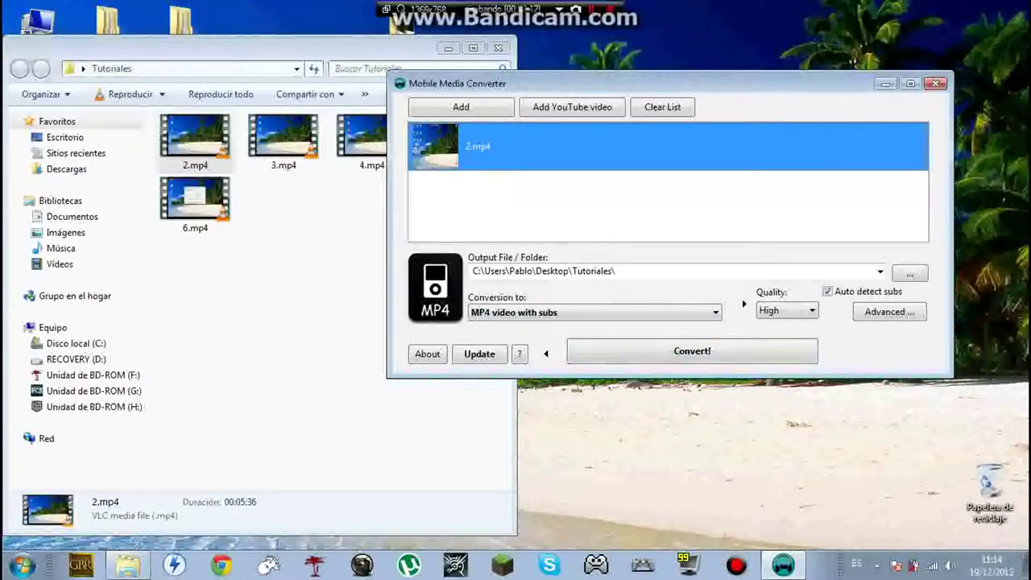
pyautogui.click(692, 351)
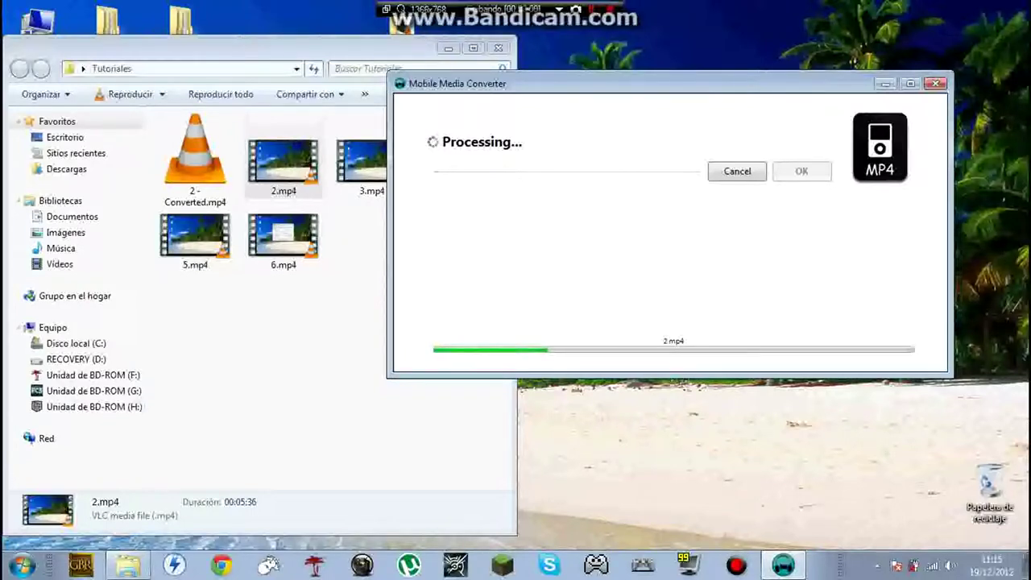
# Switch to Chrome, search Google for "mobile media converter", and open the program's Softonic download page.
pyautogui.click(221, 565)
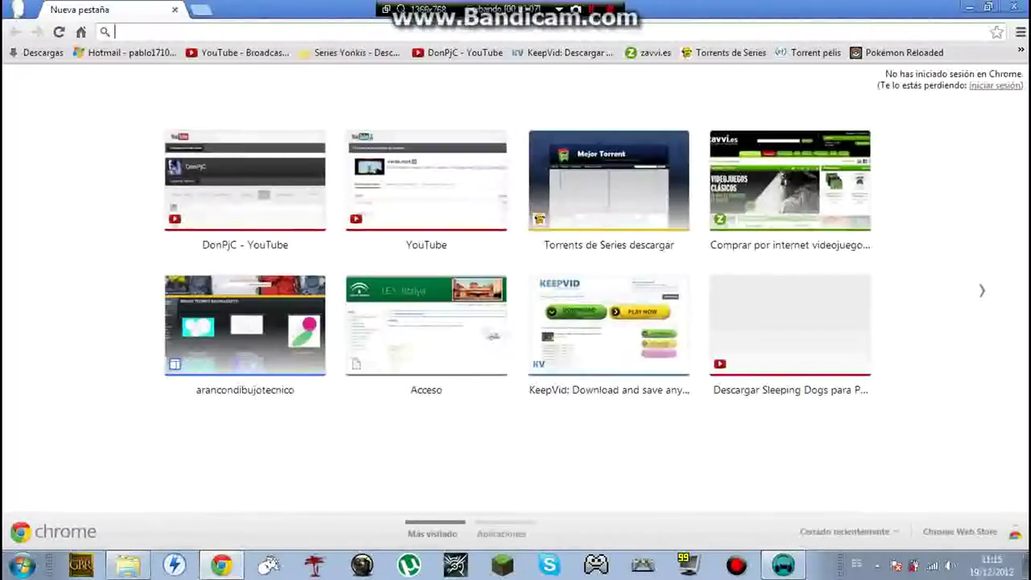
pyautogui.write('mobile media converter')
pyautogui.press('Return')
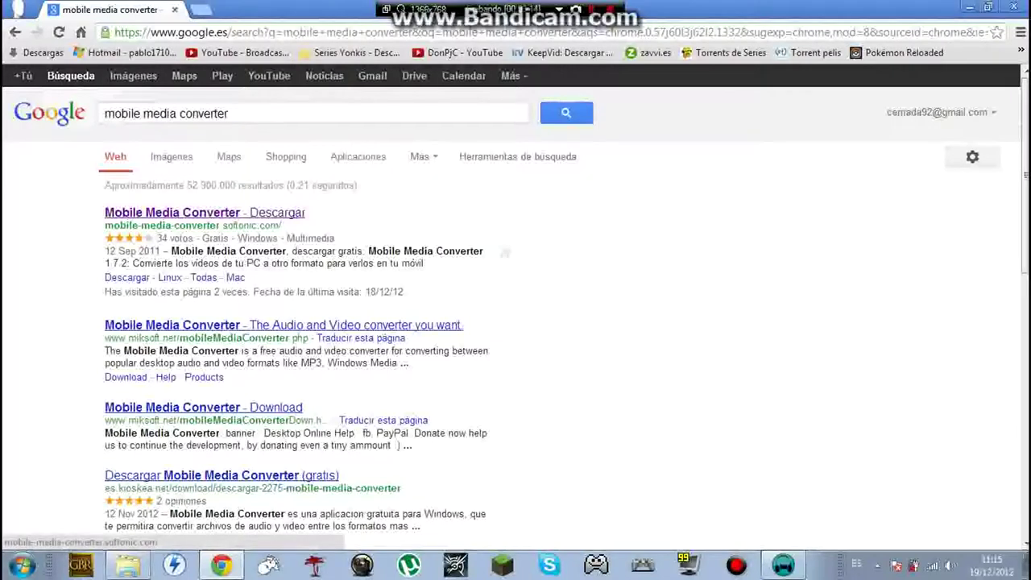
pyautogui.click(204, 212)
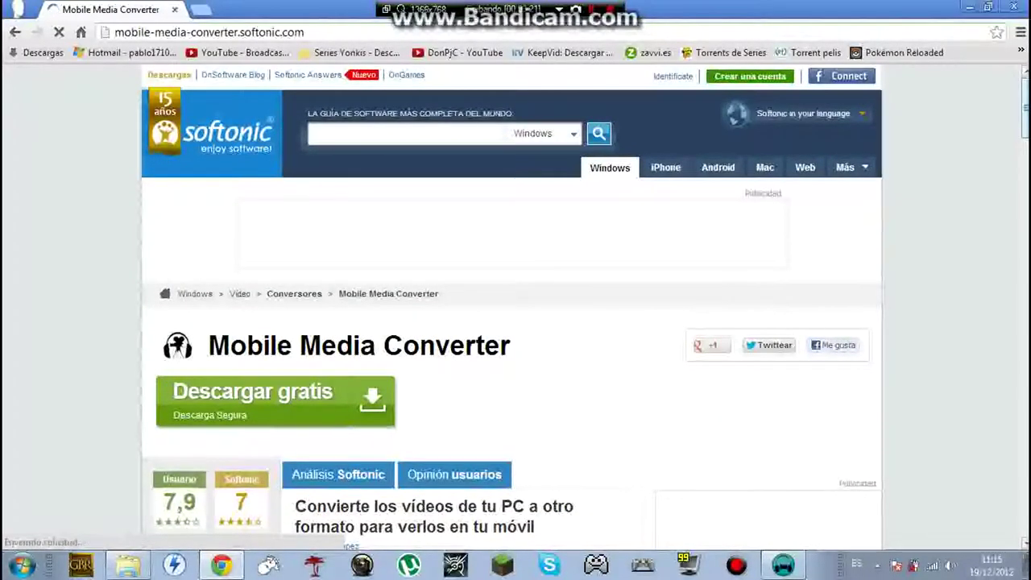
pyautogui.scroll(-2, 515, 322)
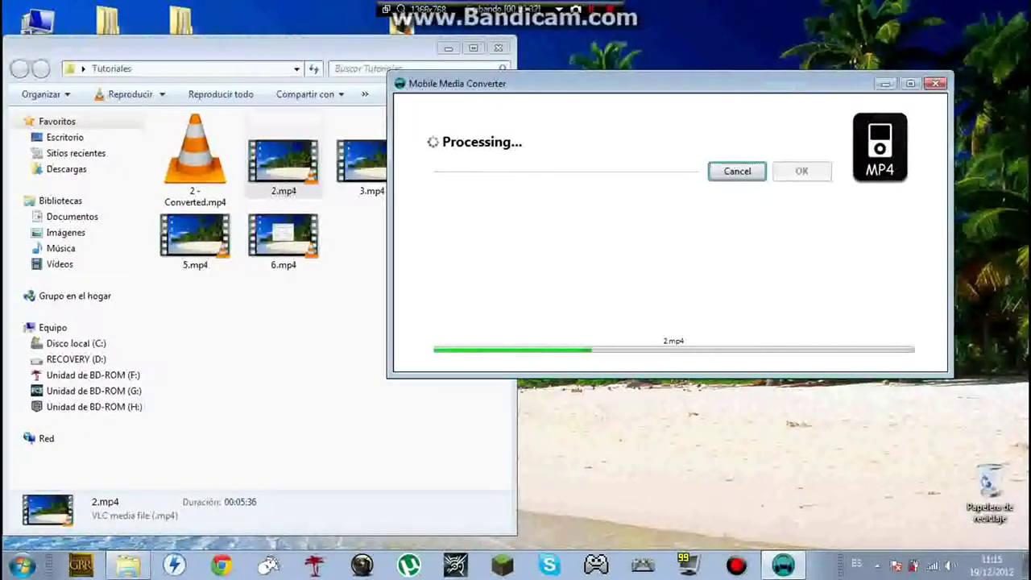
# Place the Tutoriales folder and Mobile Media Converter windows side by side, and dismiss the completed conversion of 2.mp4.
pyautogui.hotkey('alt', 'Tab')
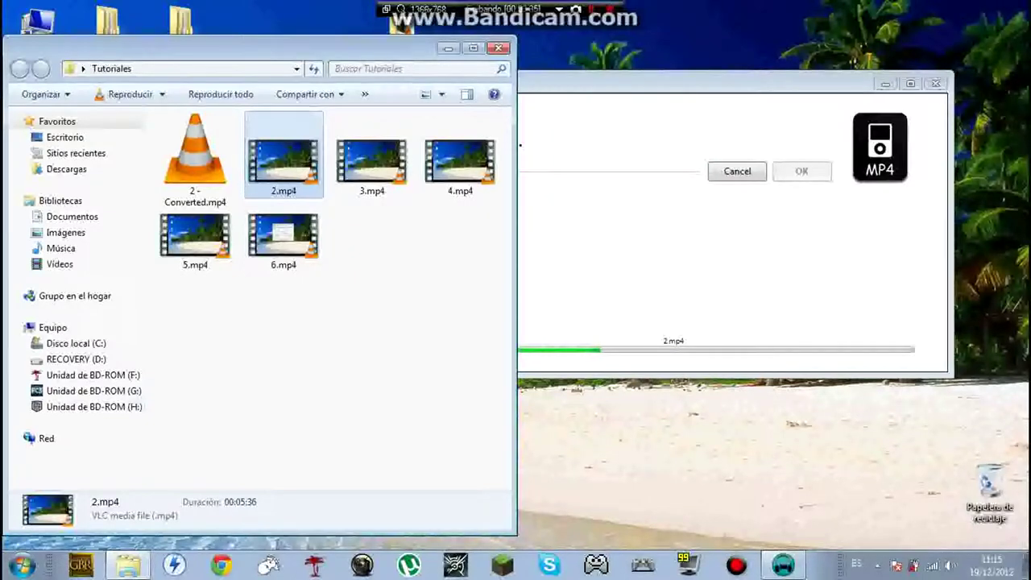
pyautogui.hotkey('alt', 'Tab')
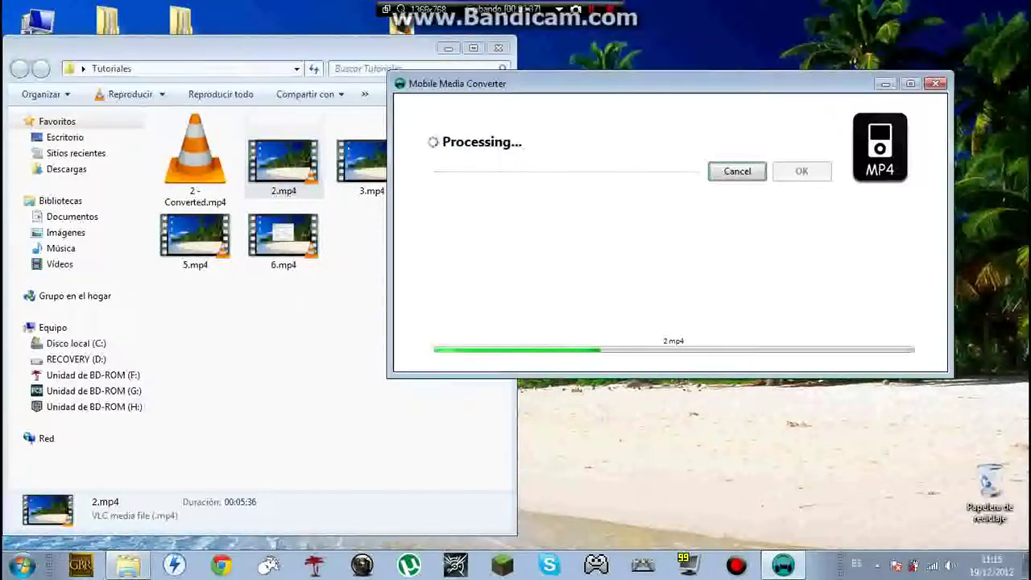
pyautogui.moveTo(699, 83); pyautogui.dragTo(1029, 101)
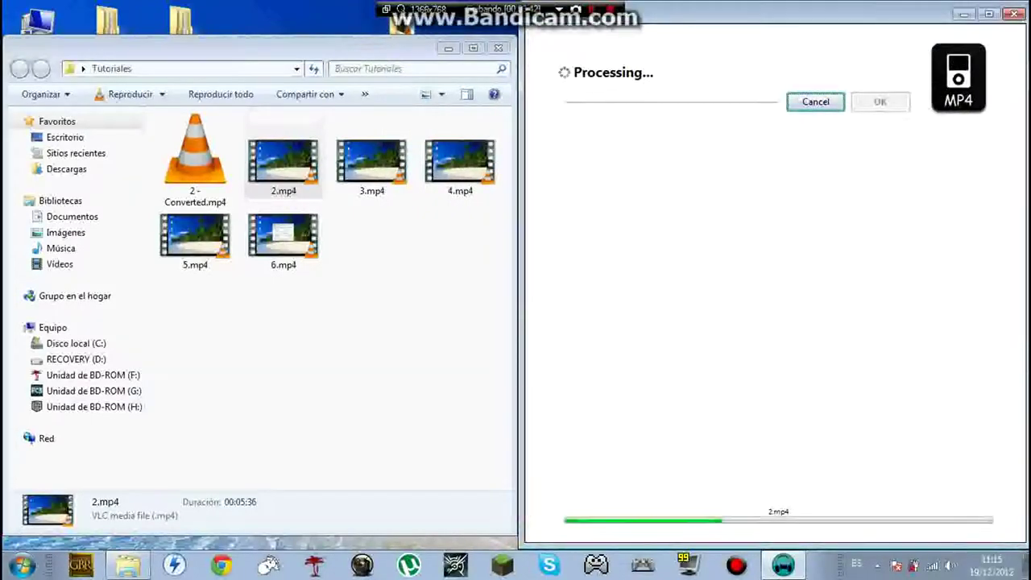
pyautogui.hotkey('alt', 'Tab')
pyautogui.press('super+Left')
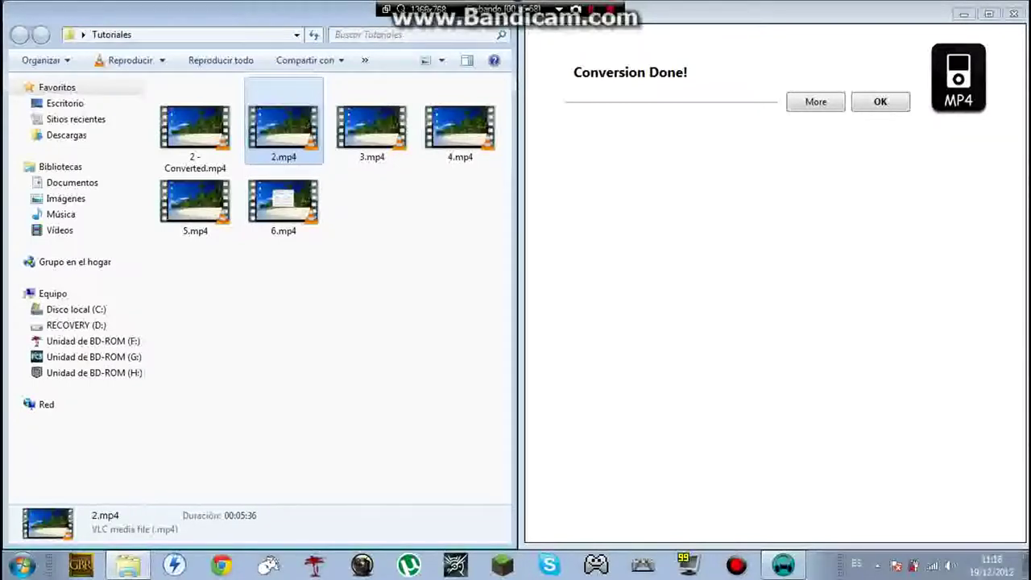
pyautogui.click(880, 101)
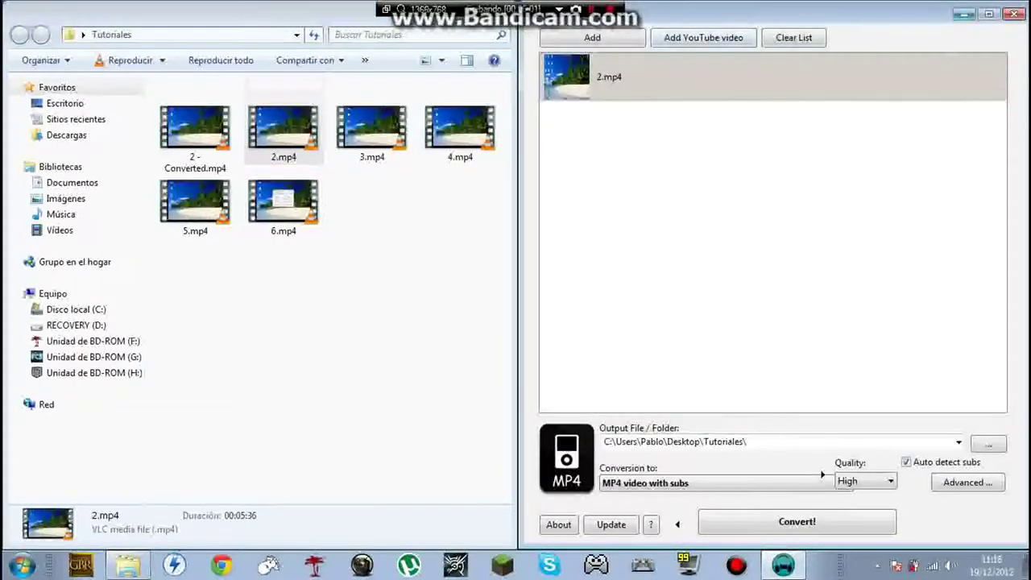
# Close the converter and compare the file details of 2.mp4 and 2 - Converted.mp4 in the Tutoriales folder.
pyautogui.click(1013, 13)
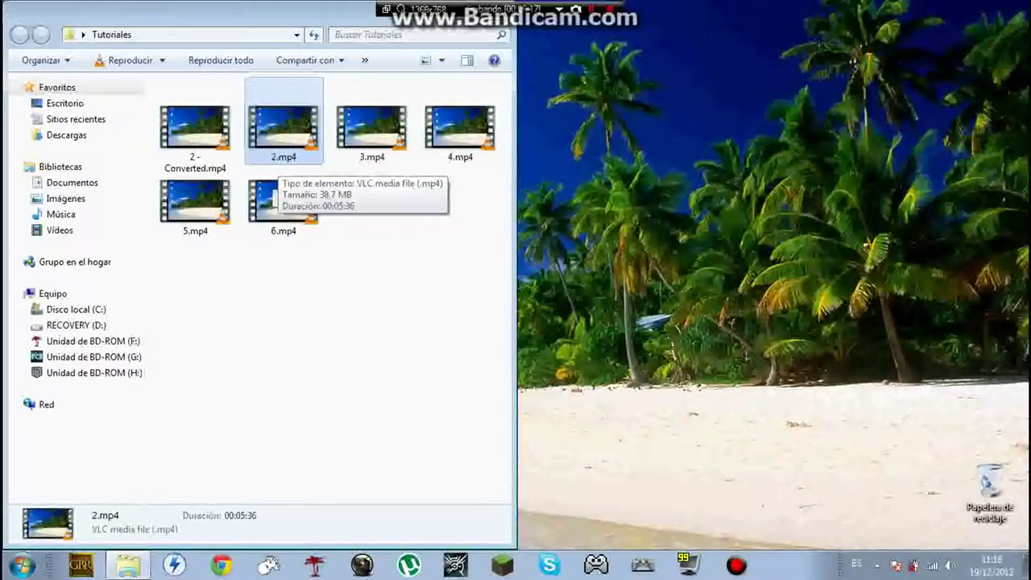
pyautogui.click(195, 129)
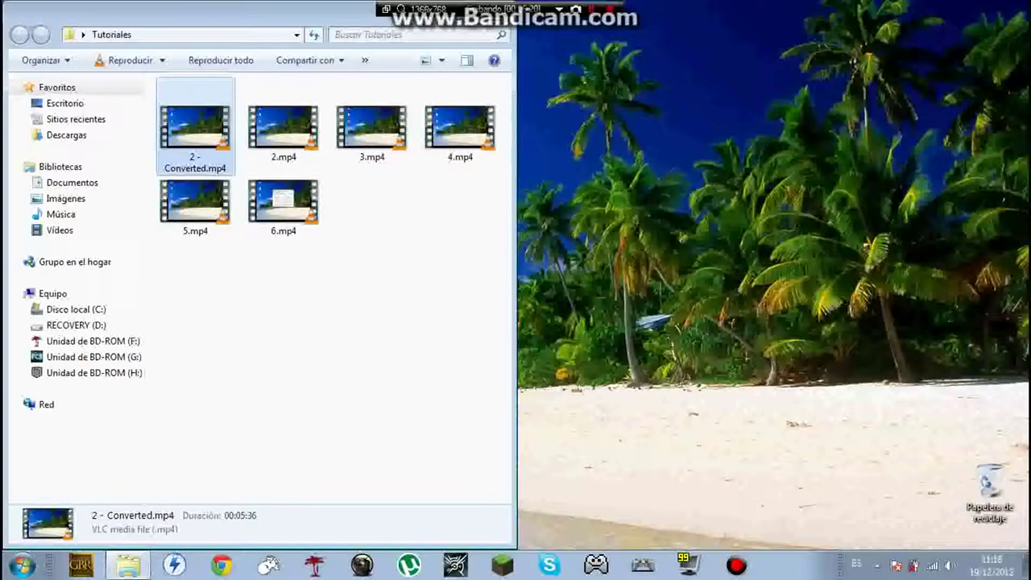
pyautogui.click(283, 128)
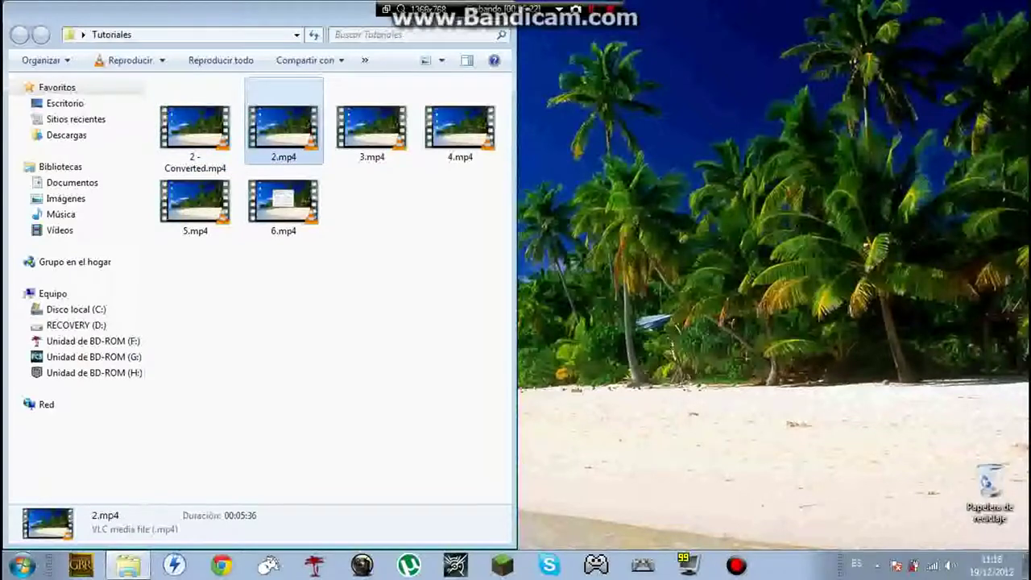
pyautogui.click(195, 129)
pyautogui.click(283, 129)
pyautogui.click(195, 129)
pyautogui.click(283, 129)
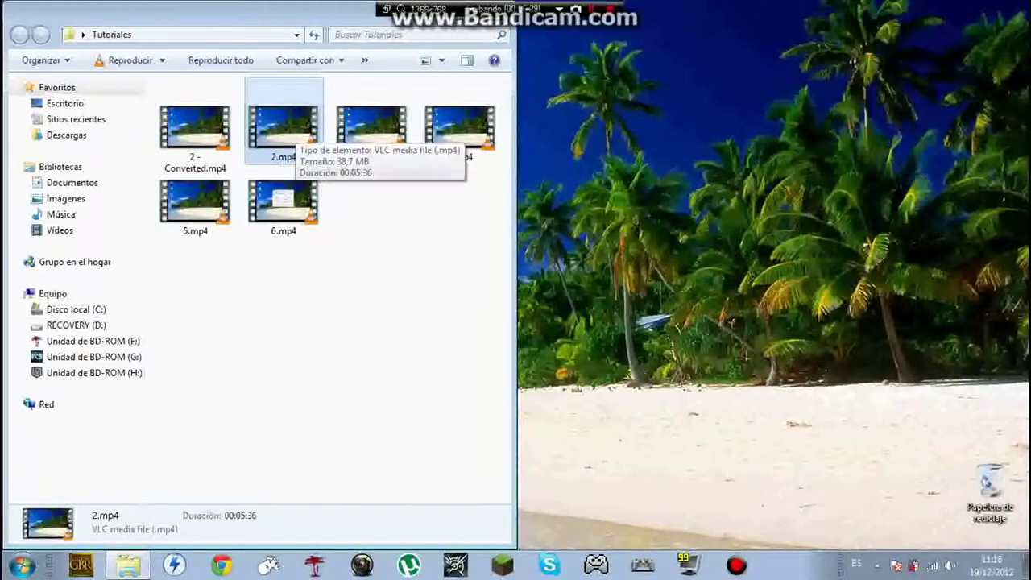
# Move the original 2.mp4 to the Recycle Bin and close the Tutoriales folder.
pyautogui.rightClick(294, 132)
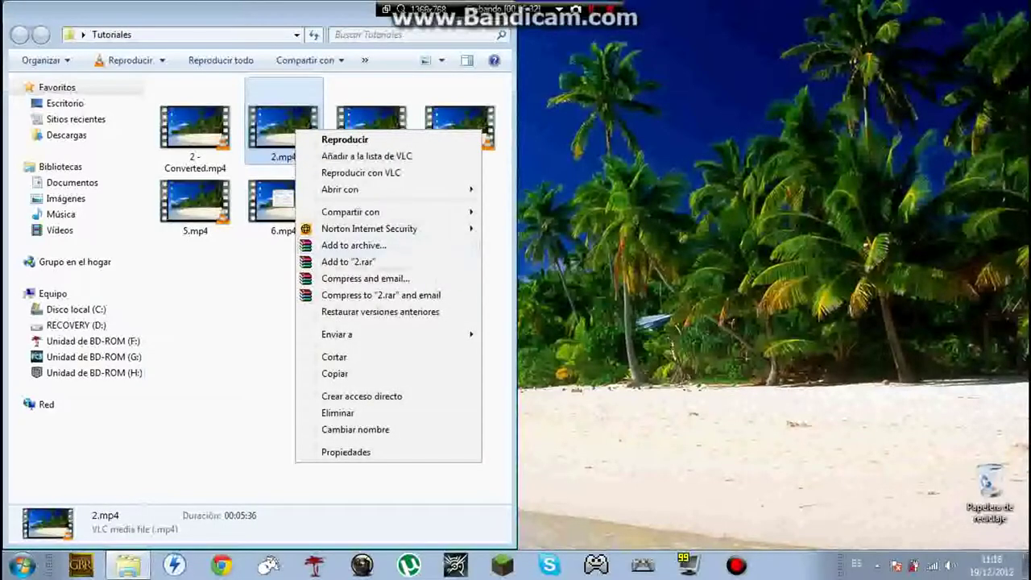
pyautogui.click(338, 413)
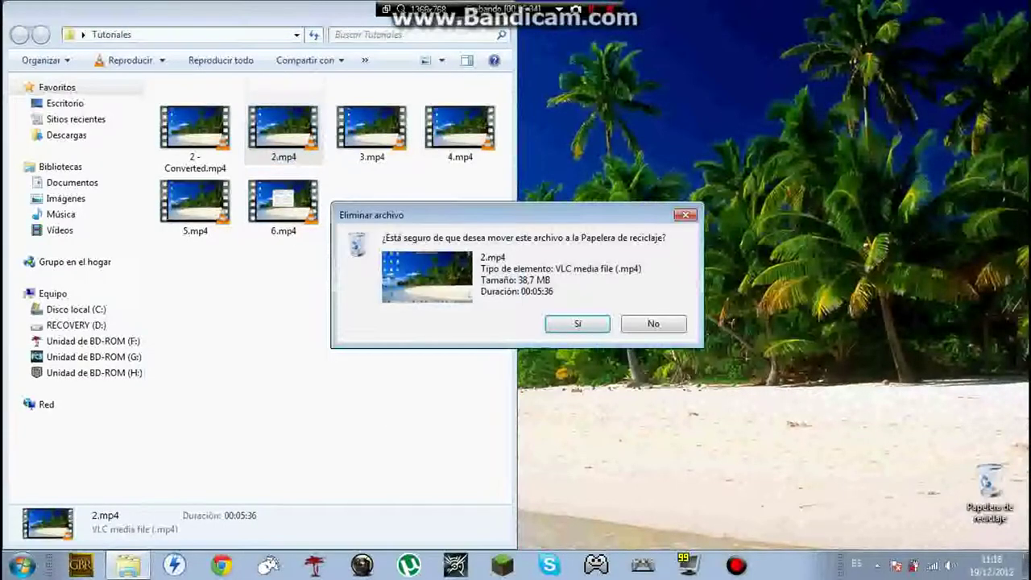
pyautogui.press('Return')
pyautogui.moveTo(257, 12); pyautogui.dragTo(398, 102)
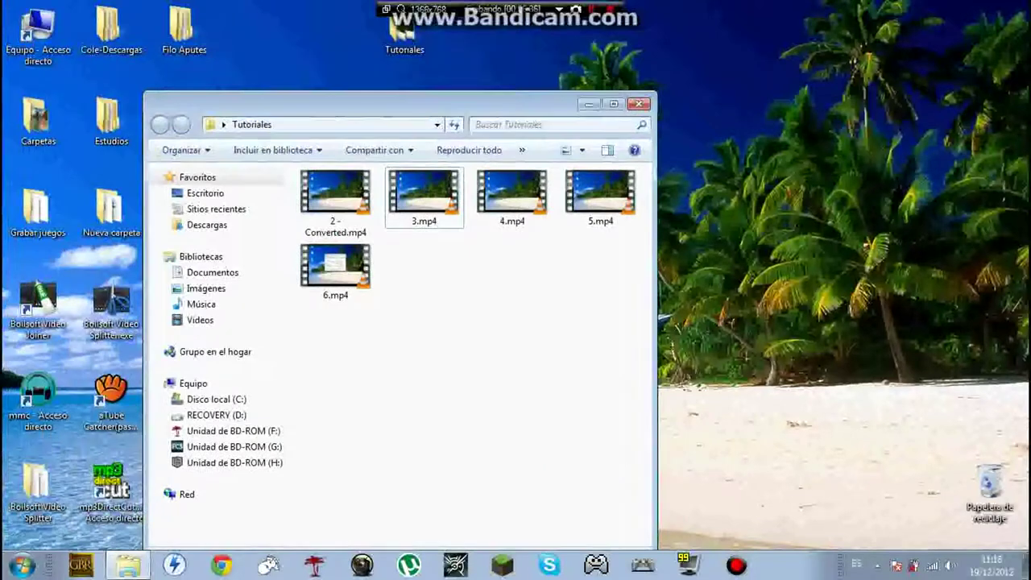
pyautogui.click(638, 103)
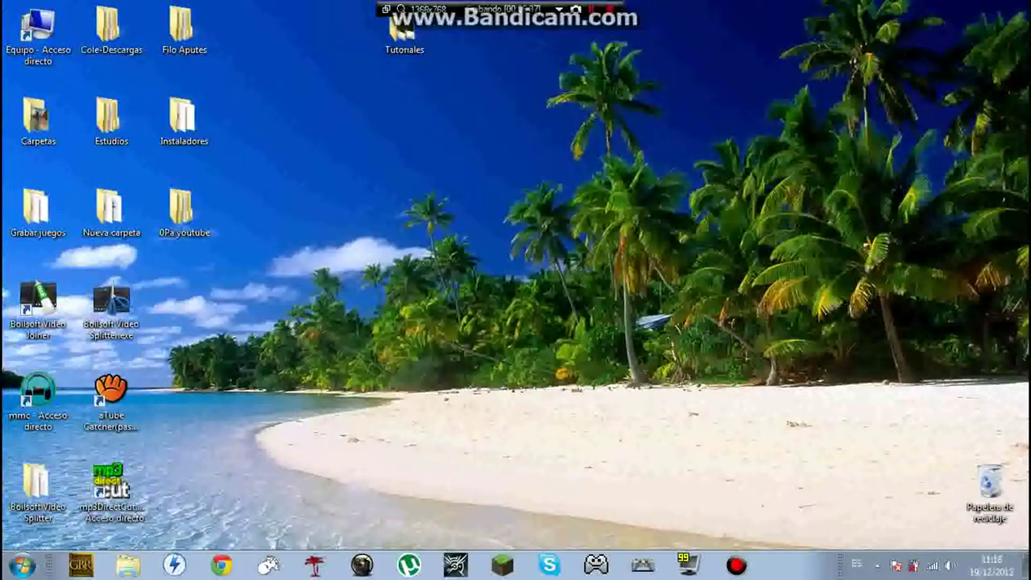
# Launch Mobile Media Converter and open the Pokemon Oro folder within Grabar juegos > 0Grabaciones.
pyautogui.doubleClick(37, 394)
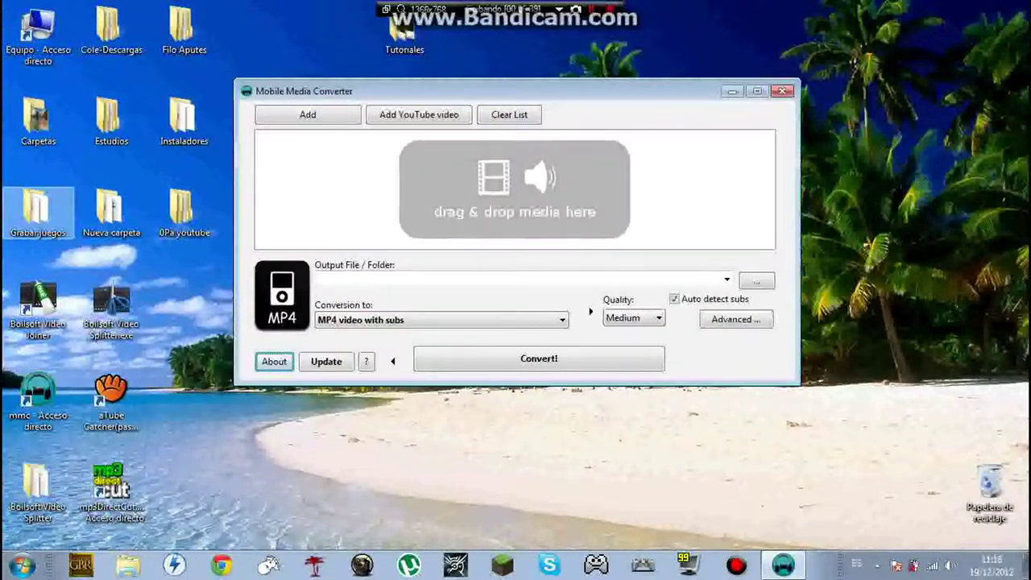
pyautogui.doubleClick(37, 208)
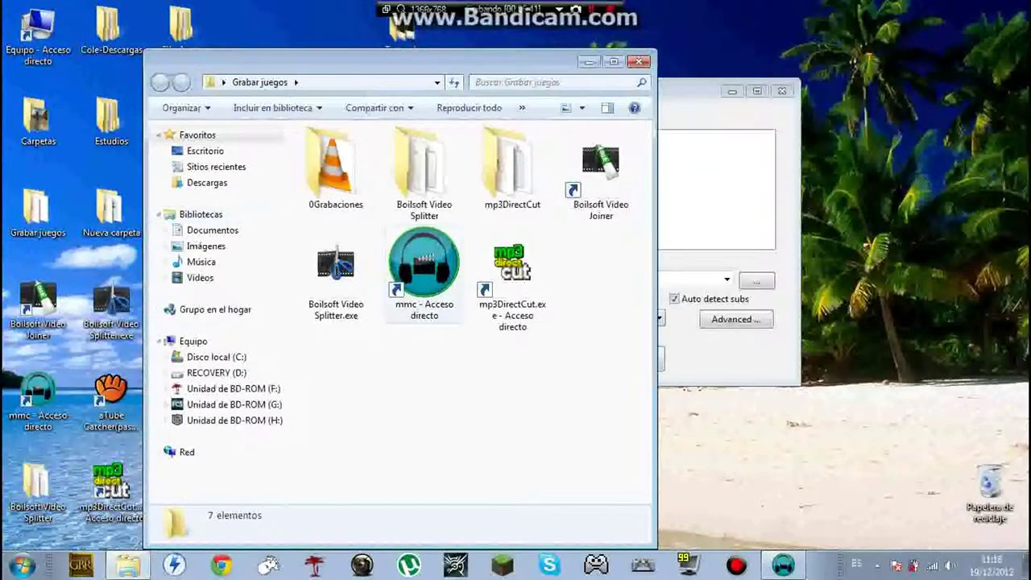
pyautogui.doubleClick(332, 165)
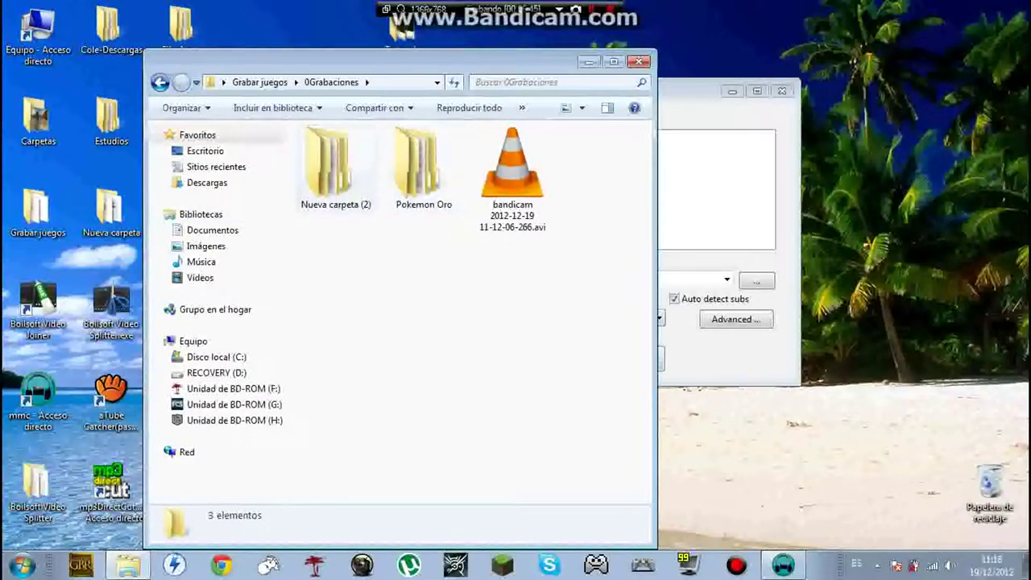
pyautogui.click(424, 169)
pyautogui.doubleClick(423, 169)
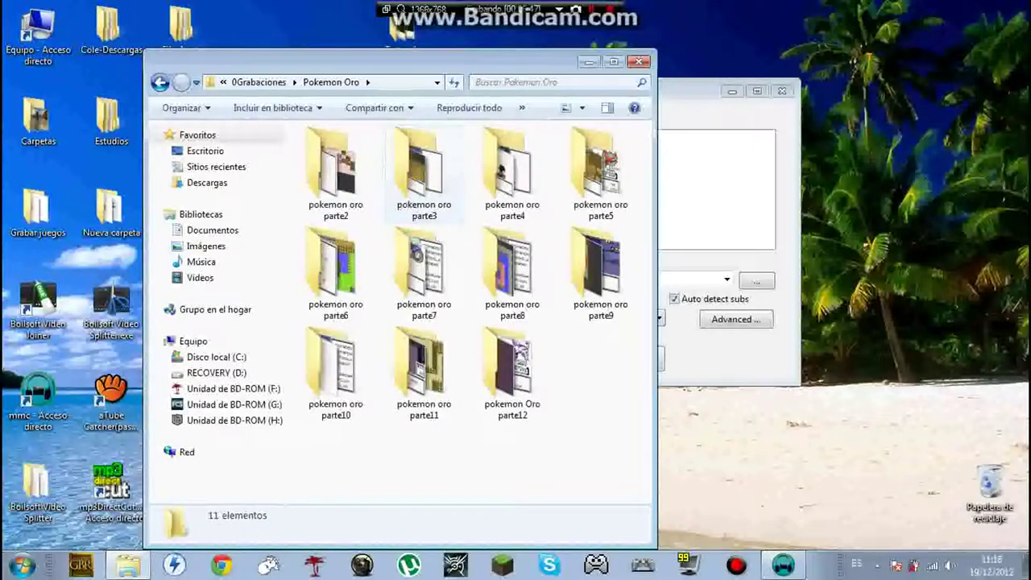
# Examine the converted MP4 recordings in the pokemon oro parte2 folder and return to the Pokemon Oro folder.
pyautogui.doubleClick(335, 172)
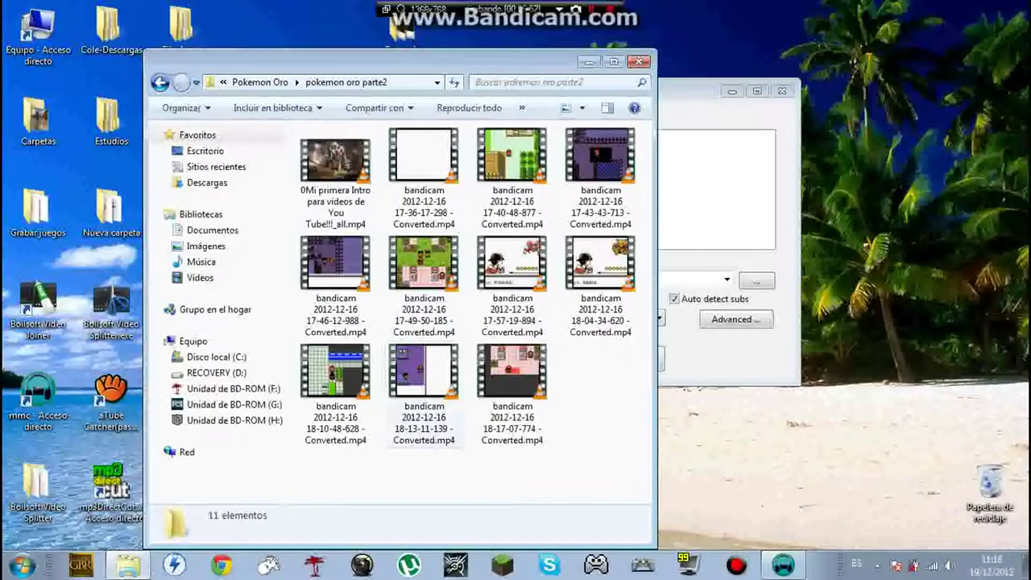
pyautogui.click(512, 392)
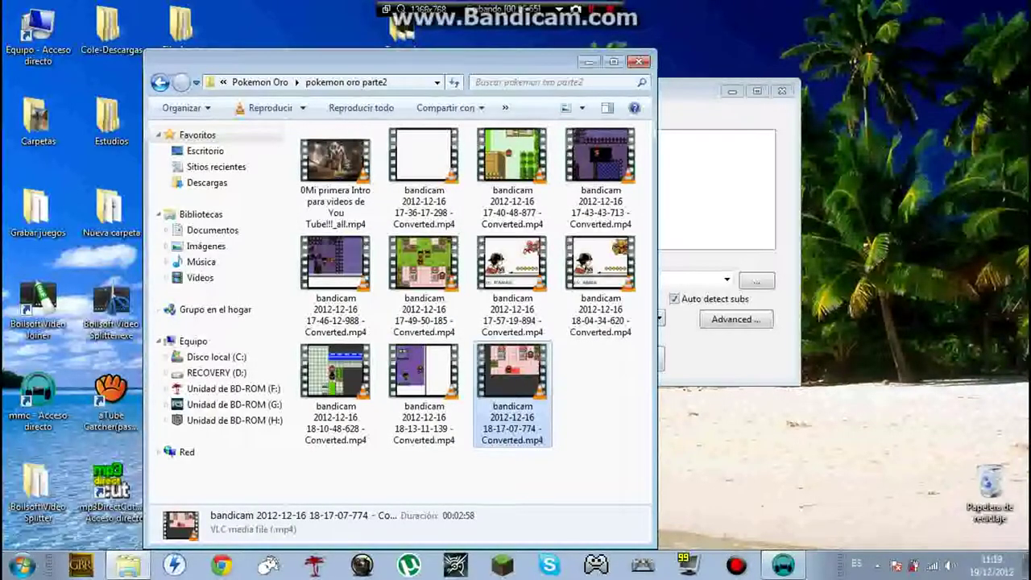
pyautogui.click(160, 82)
# Open the pokemon Oro parte12 folder and examine the durations and sizes of its AVI recordings.
pyautogui.doubleClick(512, 367)
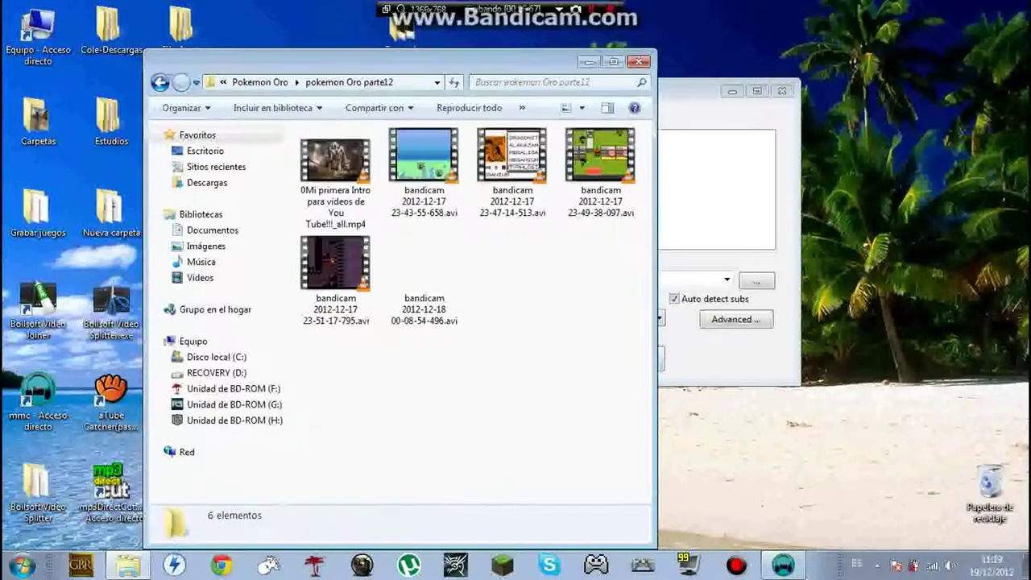
pyautogui.click(424, 266)
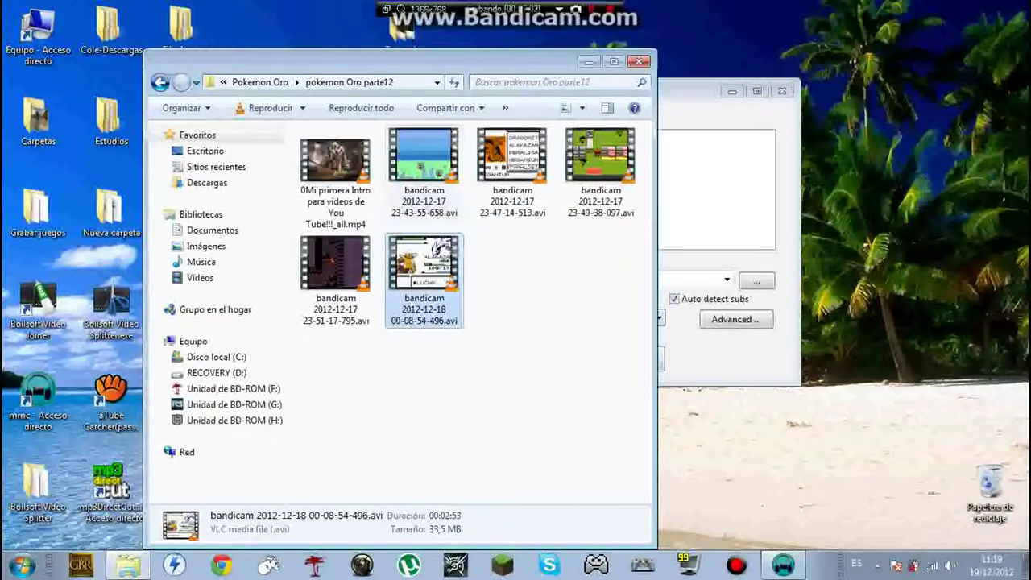
pyautogui.click(423, 171)
pyautogui.click(512, 170)
pyautogui.click(600, 171)
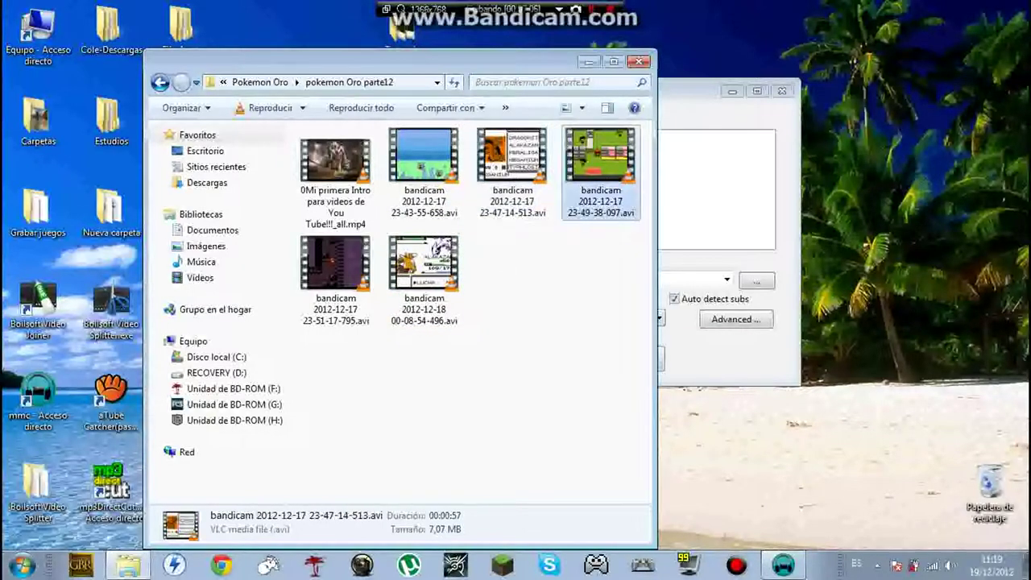
pyautogui.click(512, 171)
pyautogui.click(601, 171)
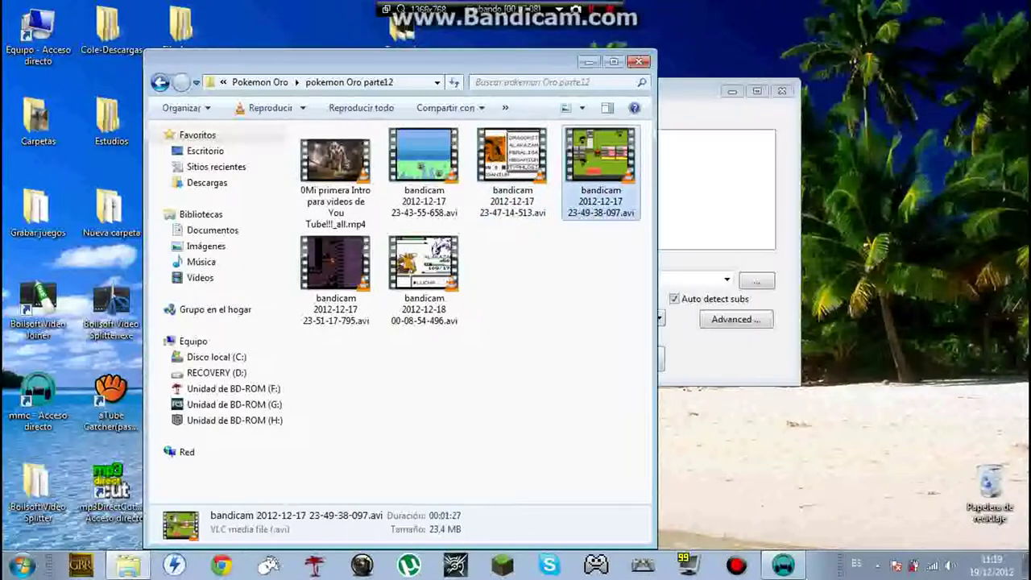
pyautogui.click(336, 278)
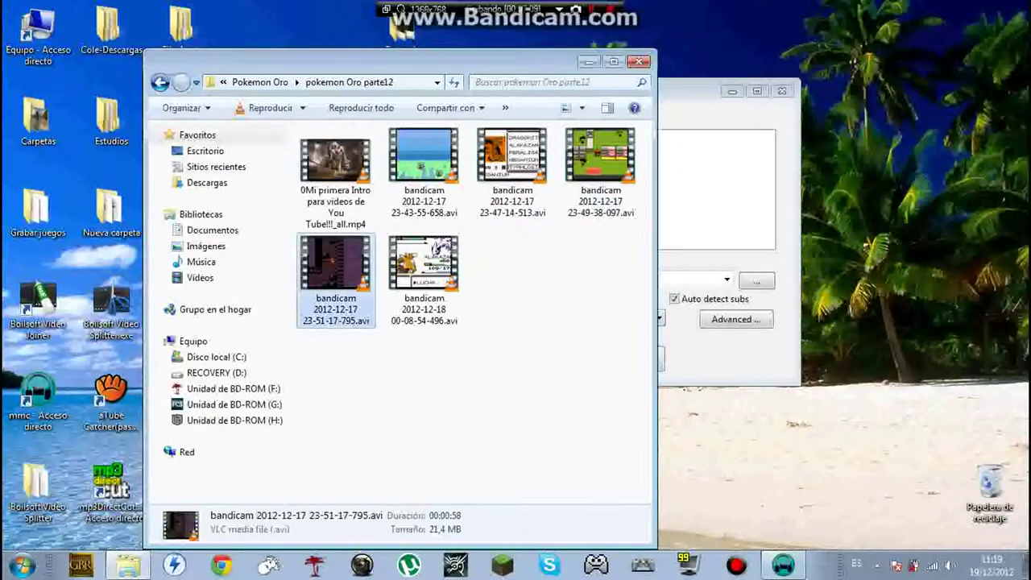
pyautogui.click(512, 171)
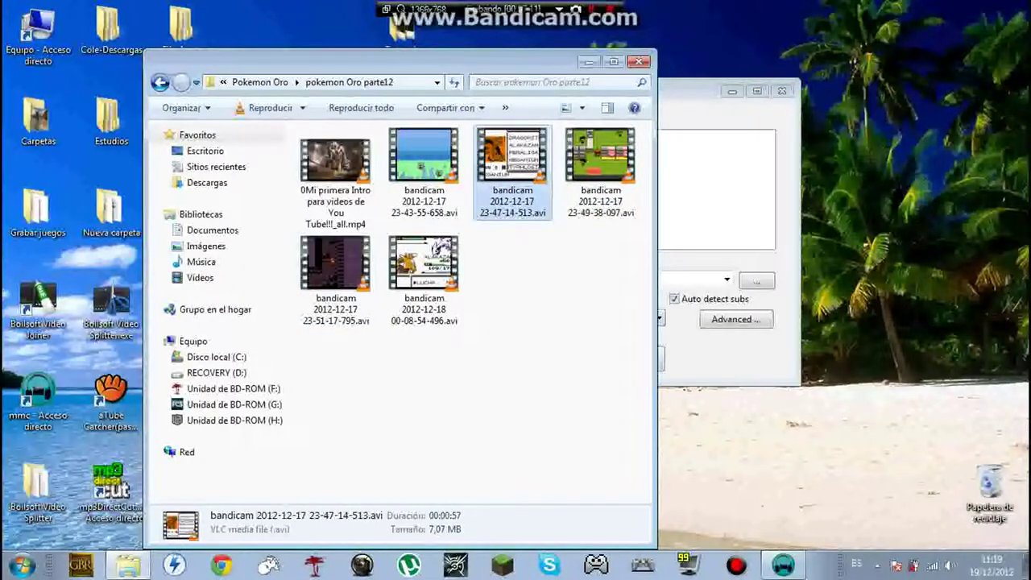
pyautogui.moveTo(512, 171); pyautogui.dragTo(717, 189)
pyautogui.click(716, 193)
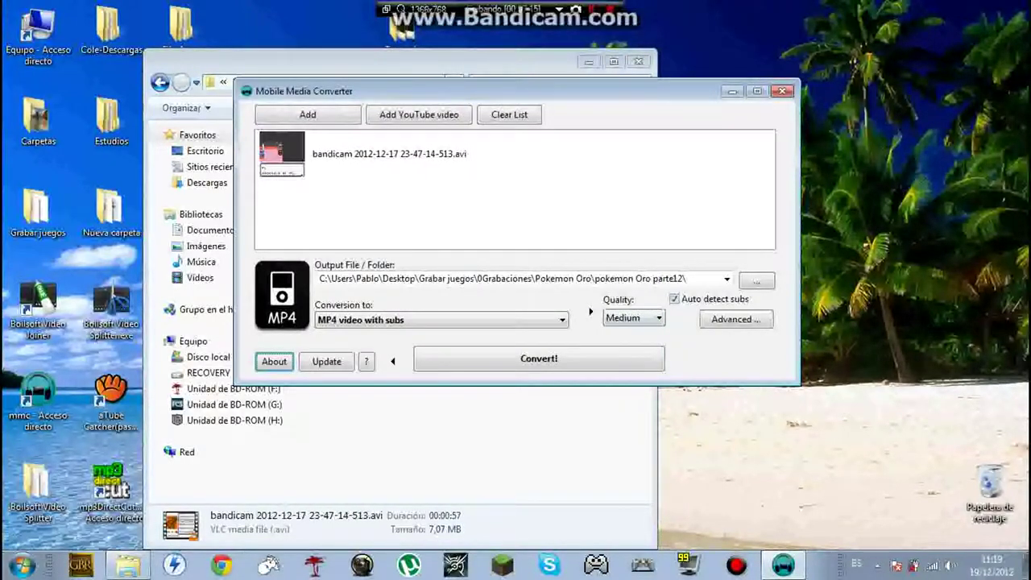
pyautogui.click(634, 318)
pyautogui.click(622, 354)
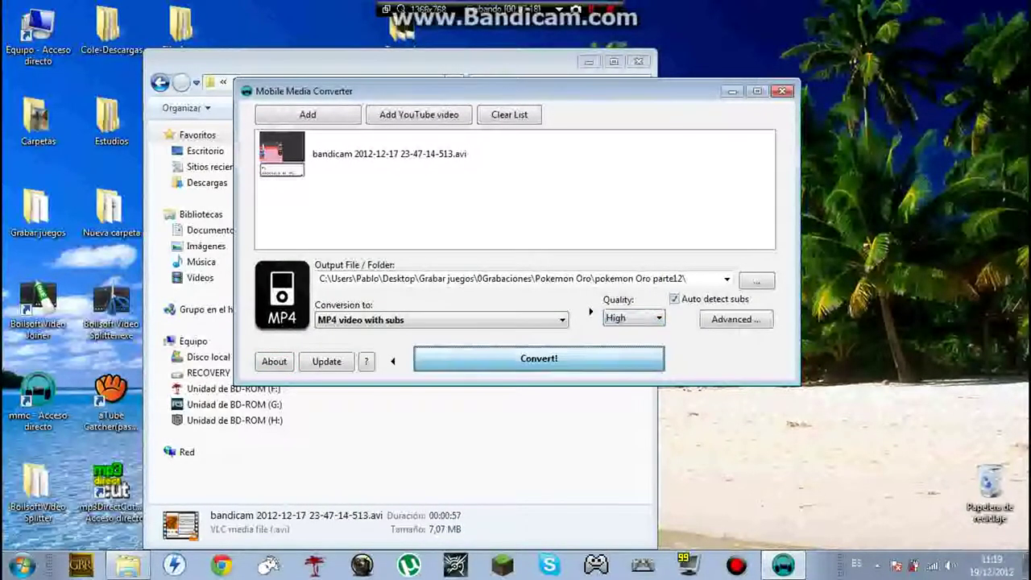
pyautogui.click(622, 354)
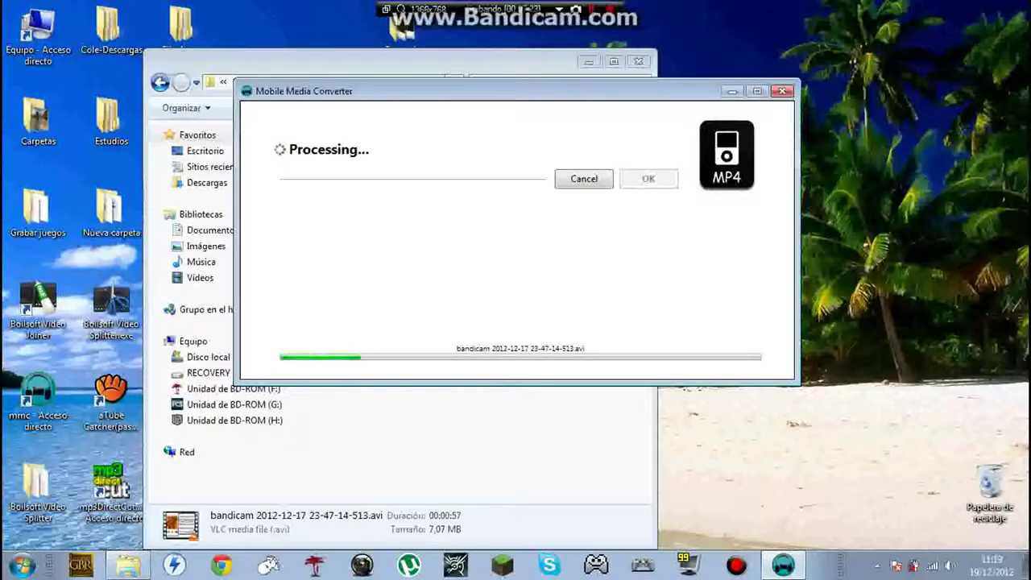
# Place the pokemon Oro parte12 folder and converter windows side by side, and dismiss the completed AVI conversion.
pyautogui.moveTo(499, 91); pyautogui.dragTo(797, 102)
pyautogui.moveTo(660, 102); pyautogui.dragTo(1030, 48)
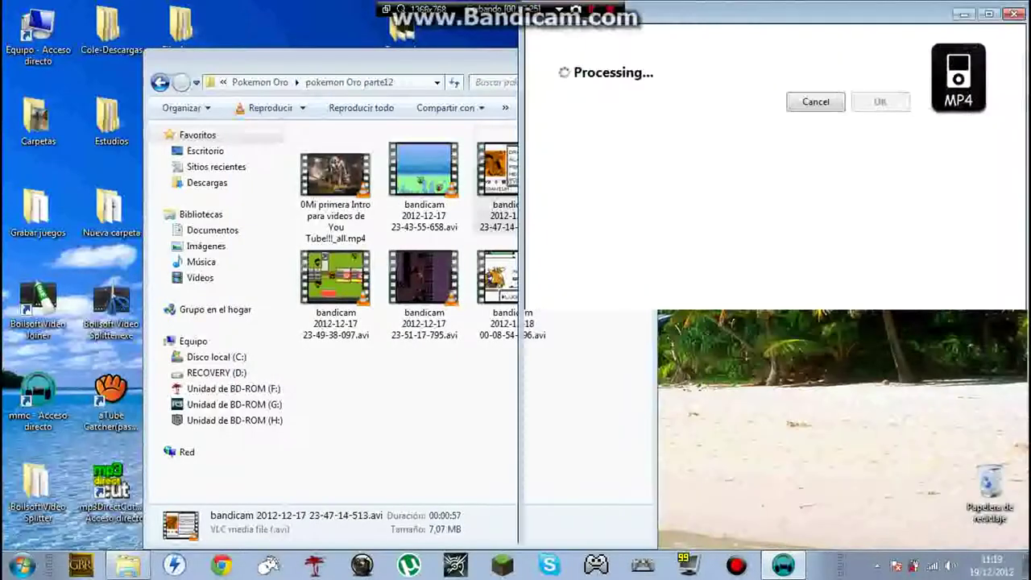
pyautogui.moveTo(362, 61); pyautogui.dragTo(2, 23)
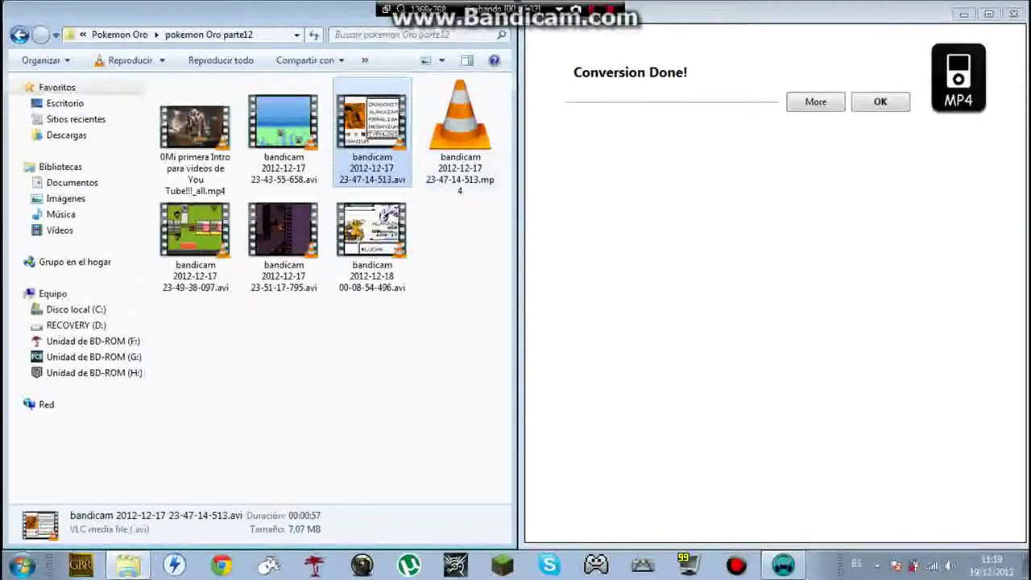
pyautogui.click(881, 103)
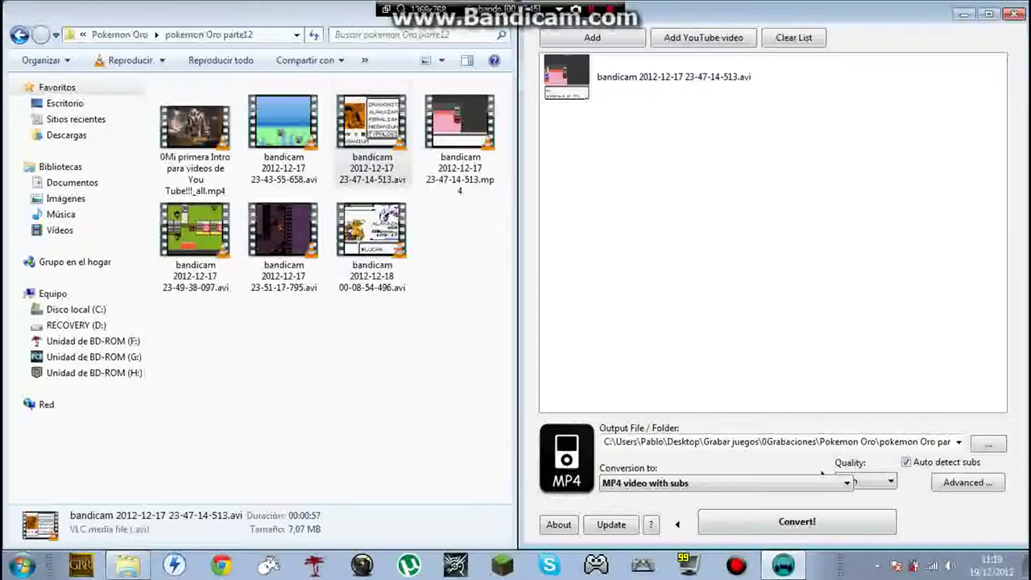
pyautogui.click(773, 77)
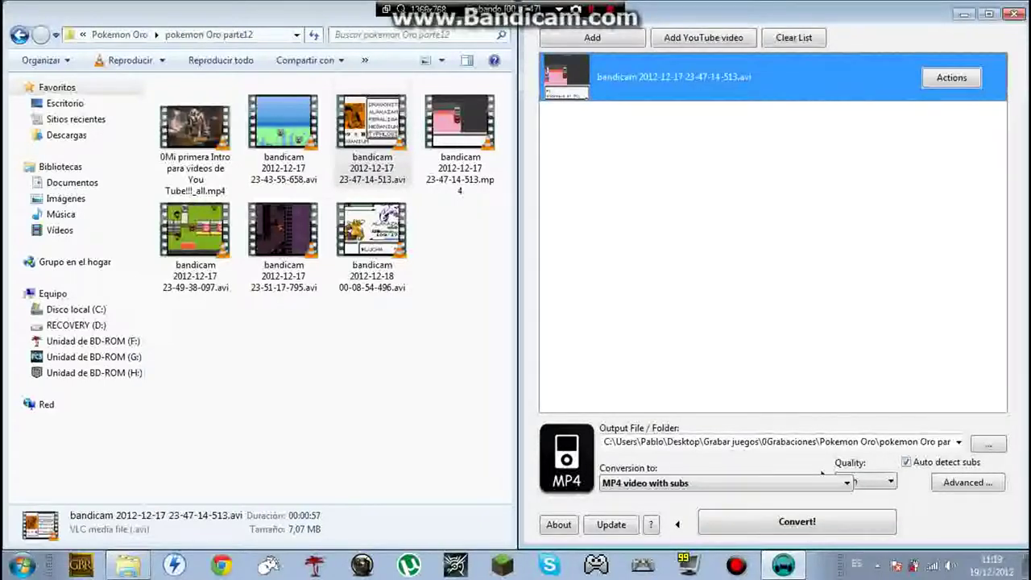
pyautogui.press('Tab')
pyautogui.press('Return')
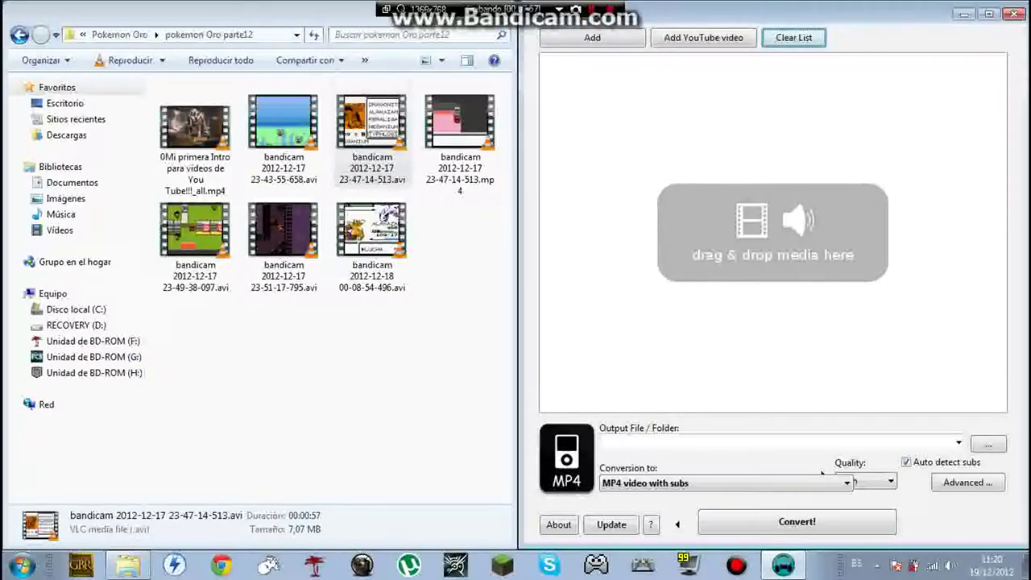
pyautogui.moveTo(371, 234); pyautogui.dragTo(773, 233)
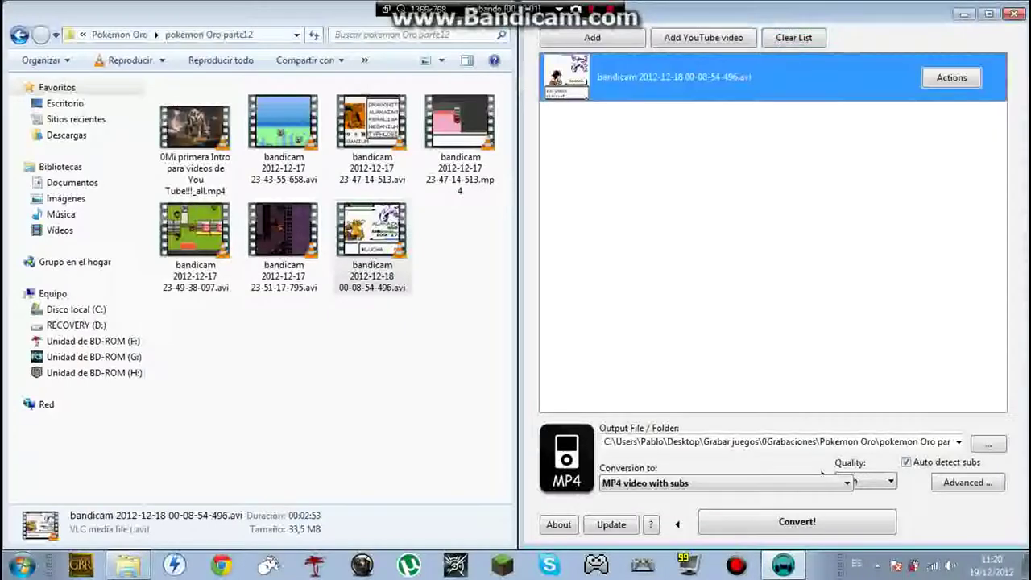
pyautogui.click(793, 37)
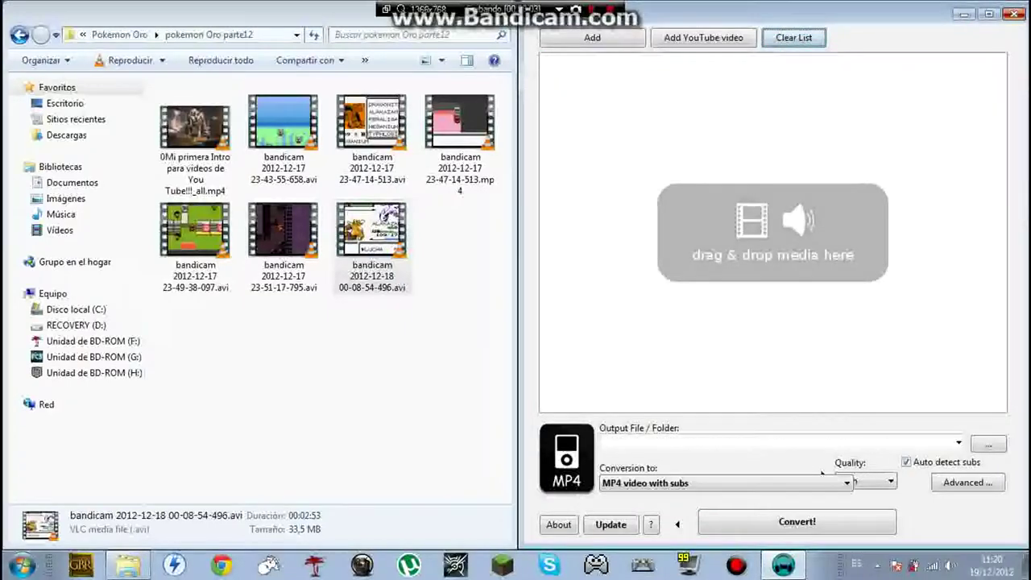
pyautogui.click(1011, 13)
pyautogui.click(371, 133)
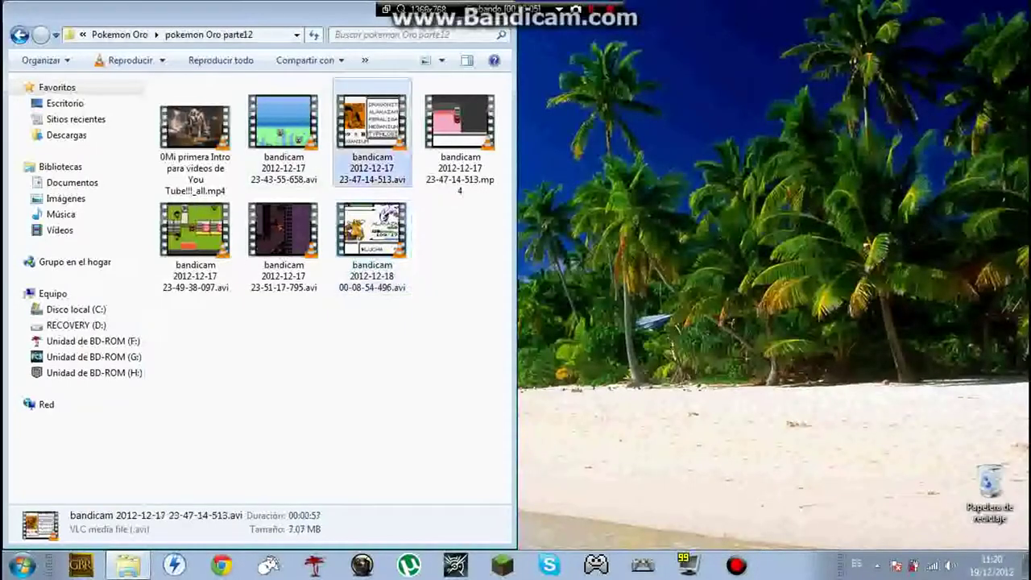
pyautogui.click(460, 133)
pyautogui.click(371, 133)
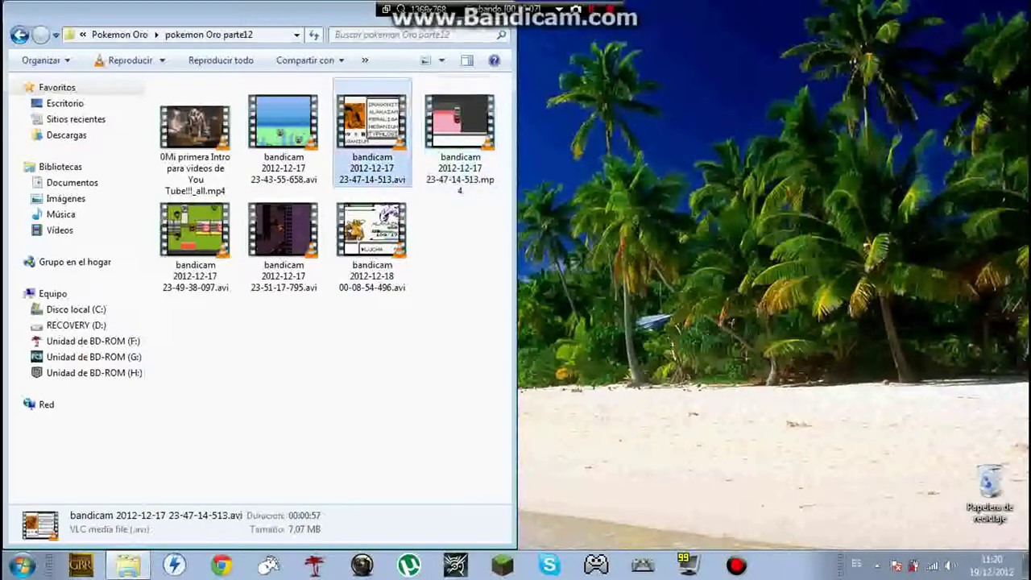
pyautogui.click(460, 133)
pyautogui.click(371, 133)
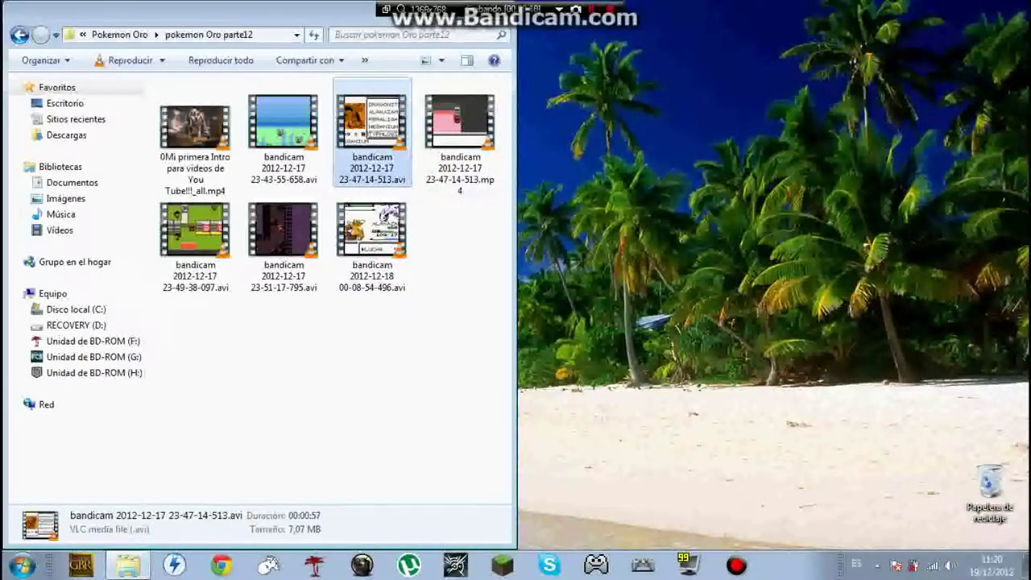
pyautogui.click(459, 133)
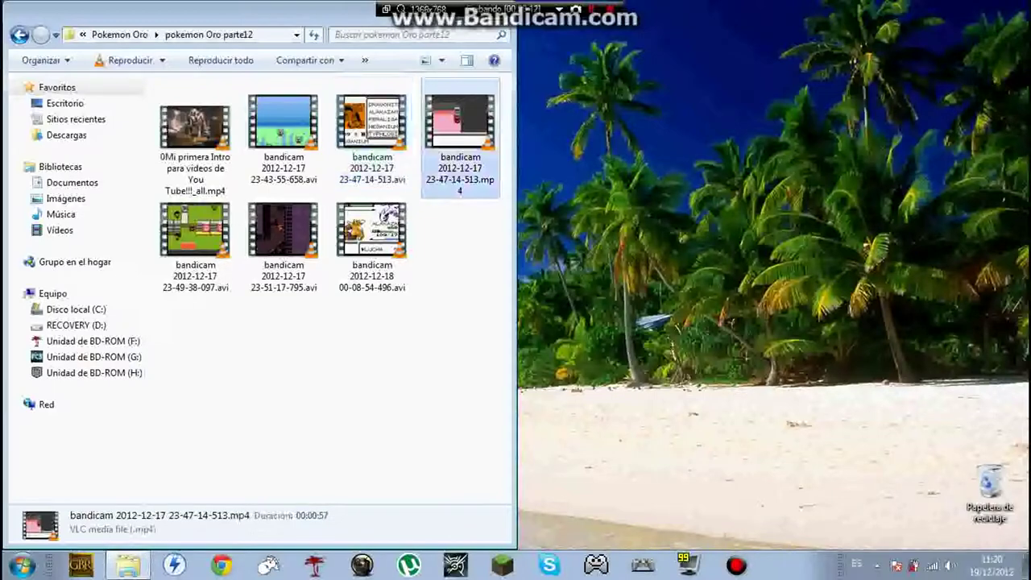
pyautogui.click(371, 133)
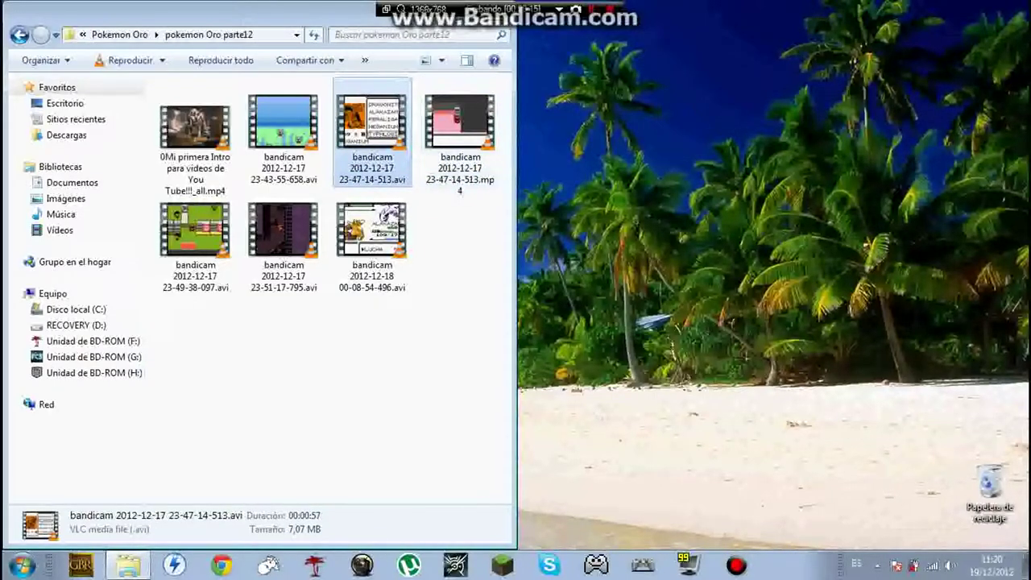
pyautogui.press('super+Right')
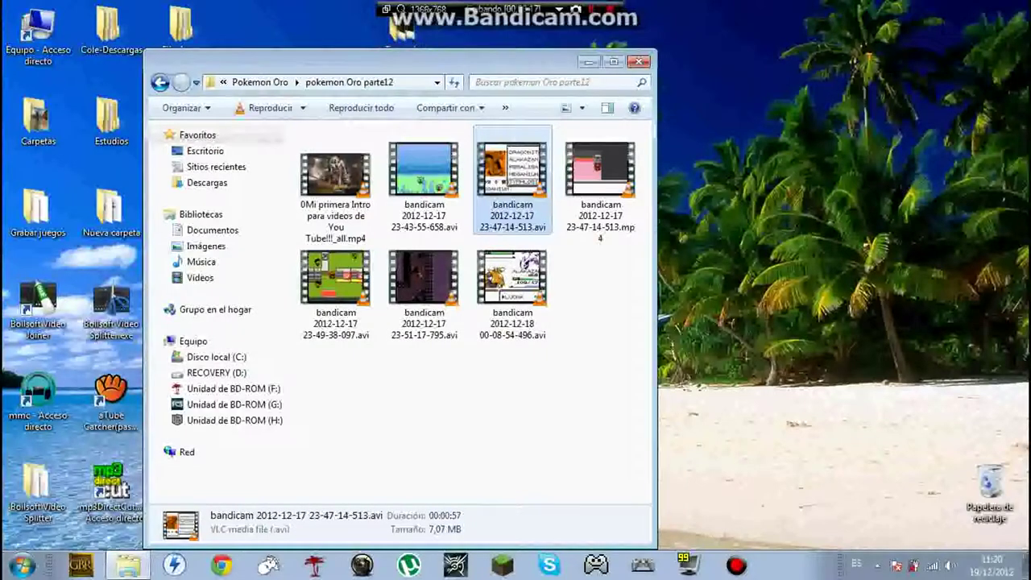
pyautogui.click(613, 61)
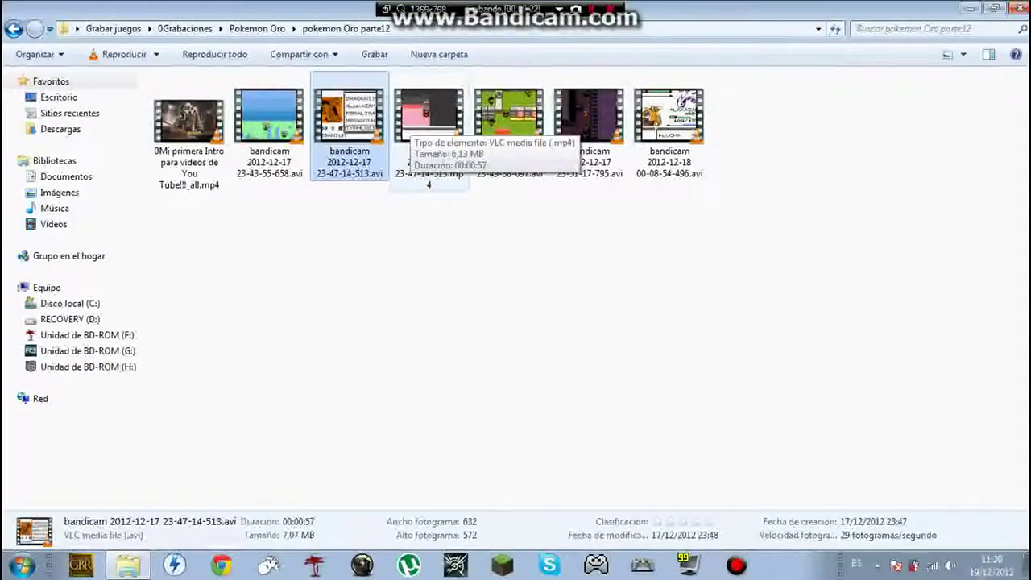
pyautogui.click(413, 121)
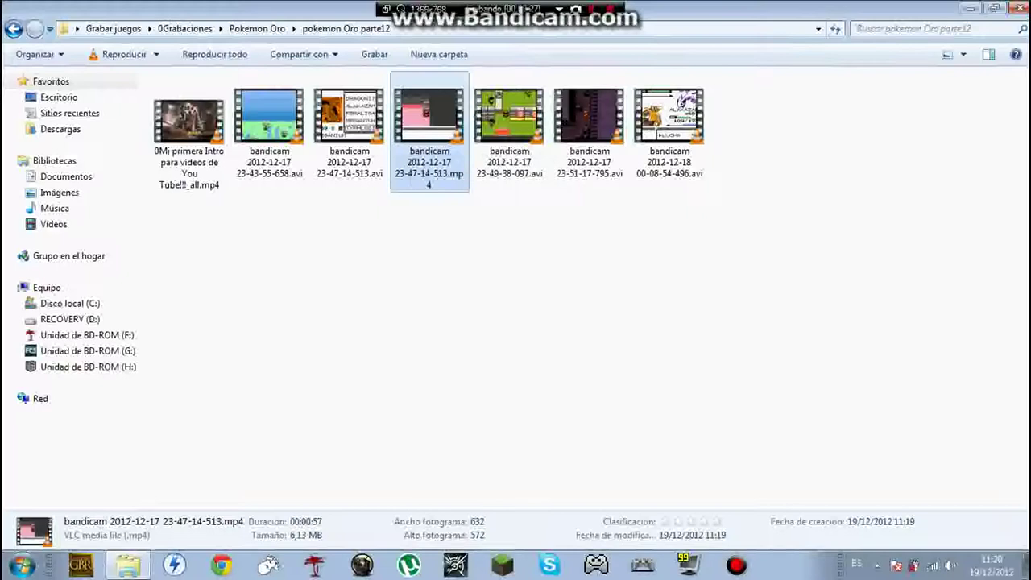
pyautogui.click(350, 123)
pyautogui.click(423, 123)
# Restore the folder window to its smaller size over the desktop and review the details of the same AVI and MP4 pair.
pyautogui.moveTo(838, 8); pyautogui.dragTo(580, 42)
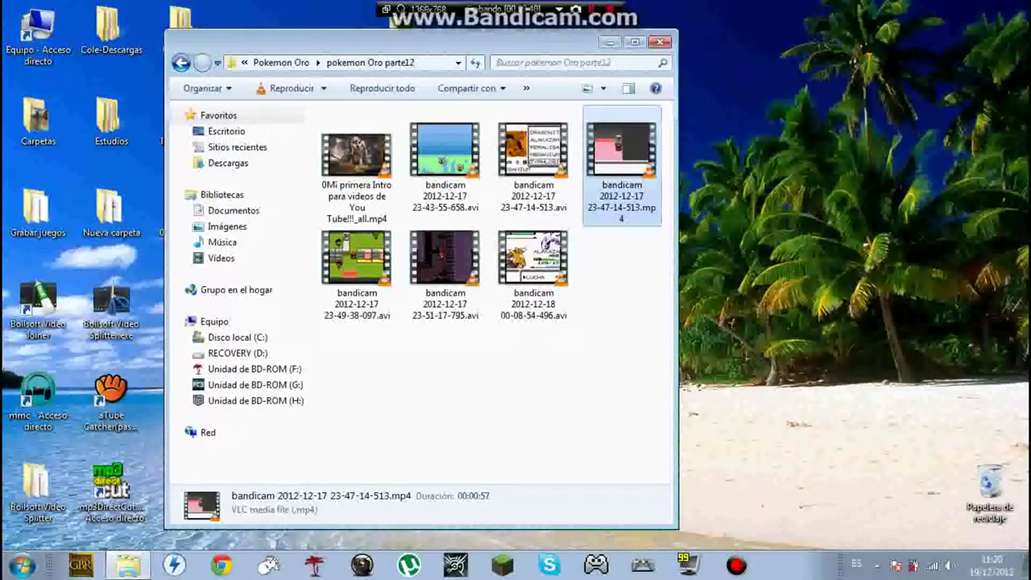
pyautogui.click(533, 161)
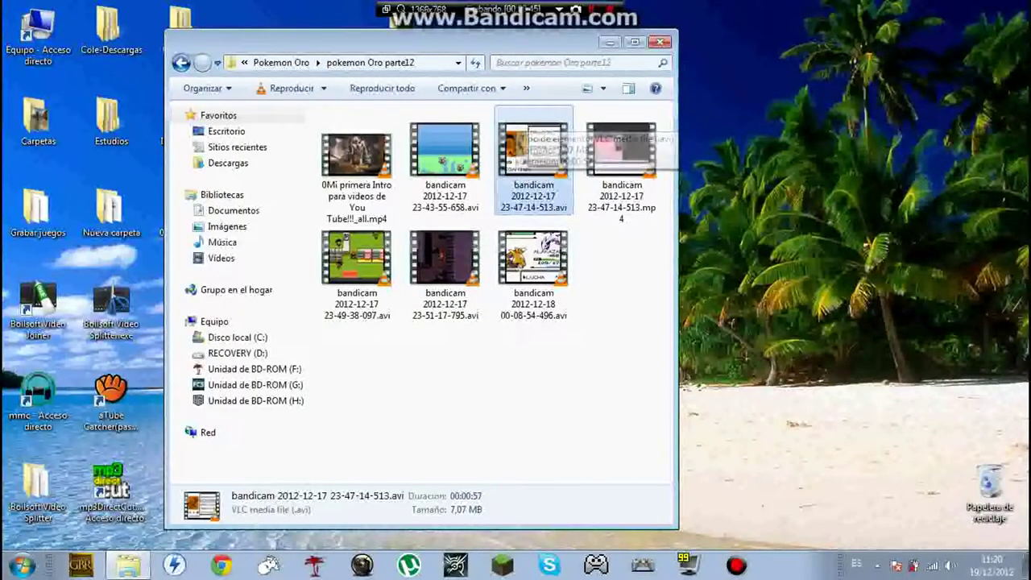
pyautogui.moveTo(499, 42); pyautogui.dragTo(458, 45)
pyautogui.moveTo(363, 42); pyautogui.dragTo(501, 47)
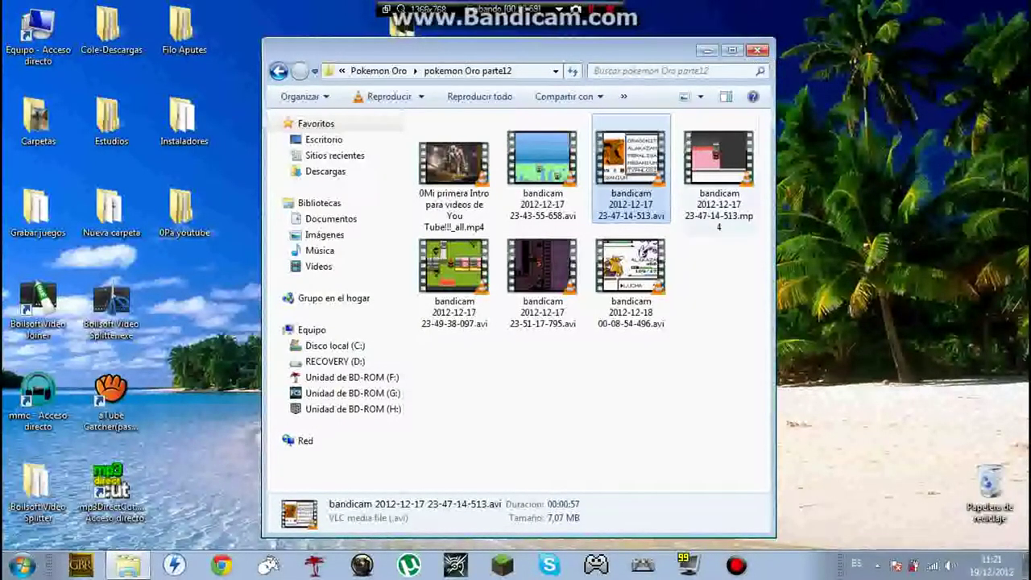
pyautogui.click(718, 171)
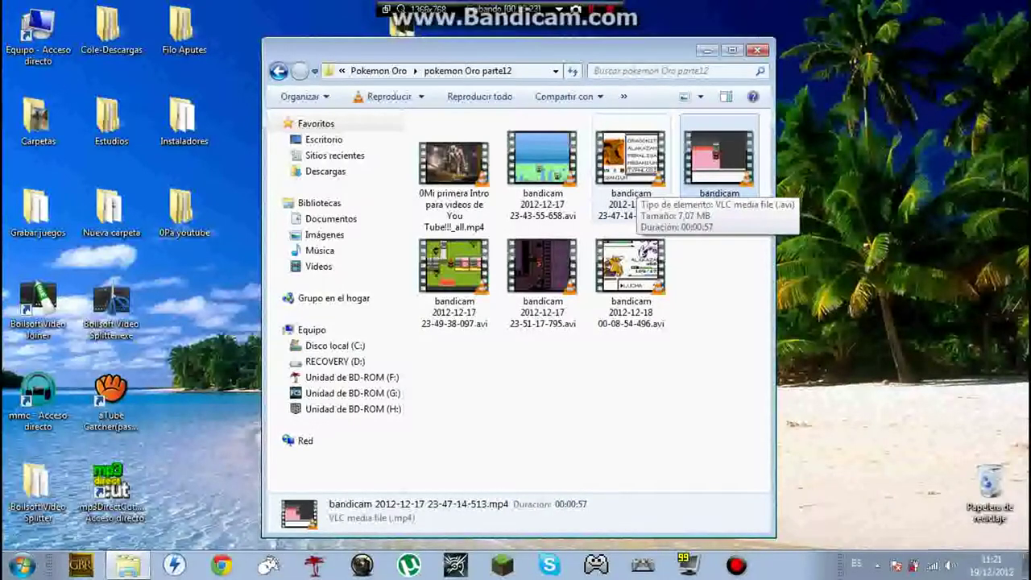
# Select all the videos in the pokemon Oro parte12 folder to view their combined details, and close the folder window.
pyautogui.moveTo(717, 310); pyautogui.dragTo(471, 166)
pyautogui.moveTo(413, 145); pyautogui.dragTo(414, 145)
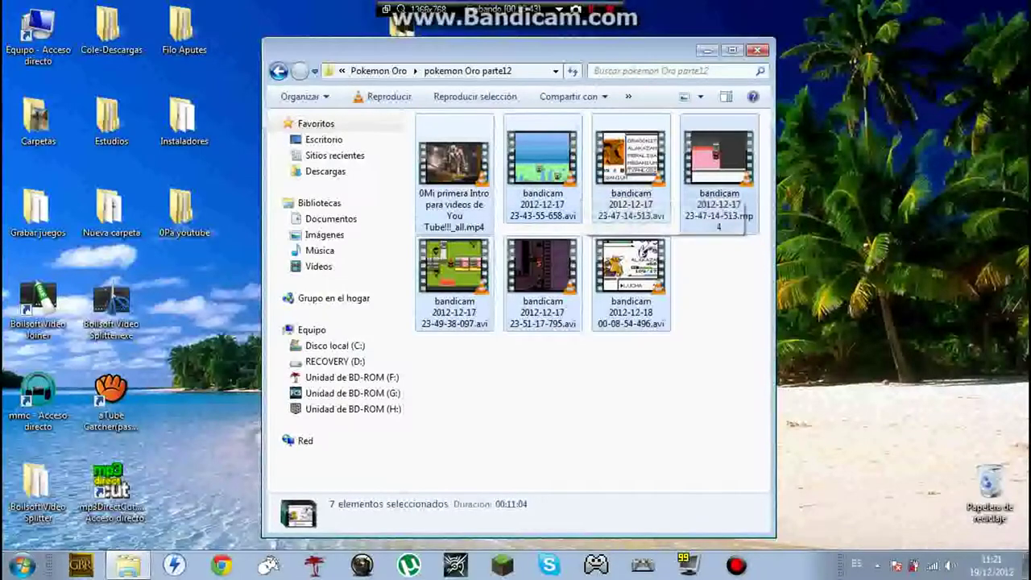
pyautogui.moveTo(531, 49); pyautogui.dragTo(465, 66)
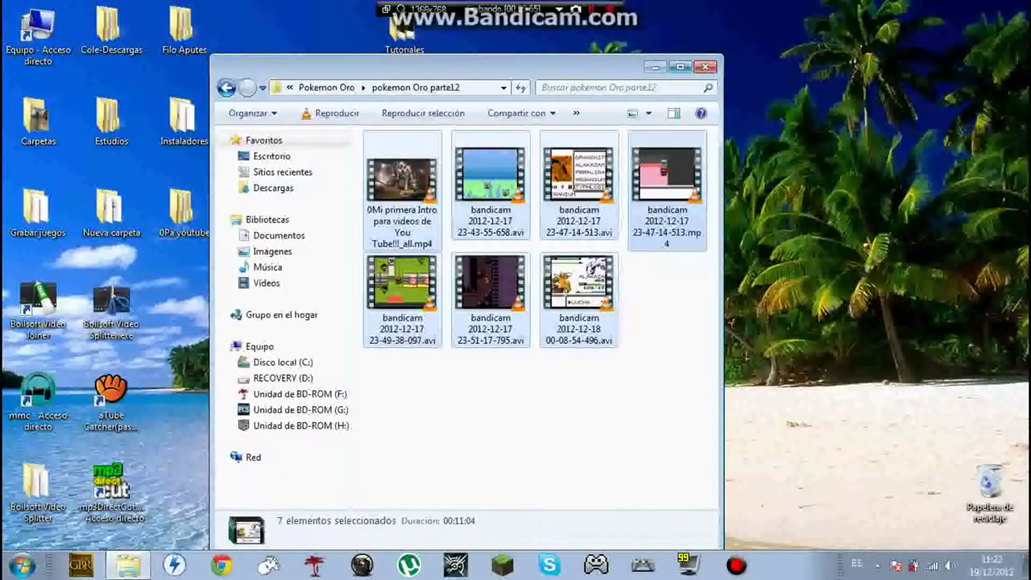
pyautogui.click(706, 66)
pyautogui.moveTo(774, 229)
pyautogui.mouseDown()
pyautogui.moveTo(654, 290)
pyautogui.moveTo(522, 124)
pyautogui.mouseUp()
pyautogui.moveTo(518, 155); pyautogui.dragTo(476, 176)
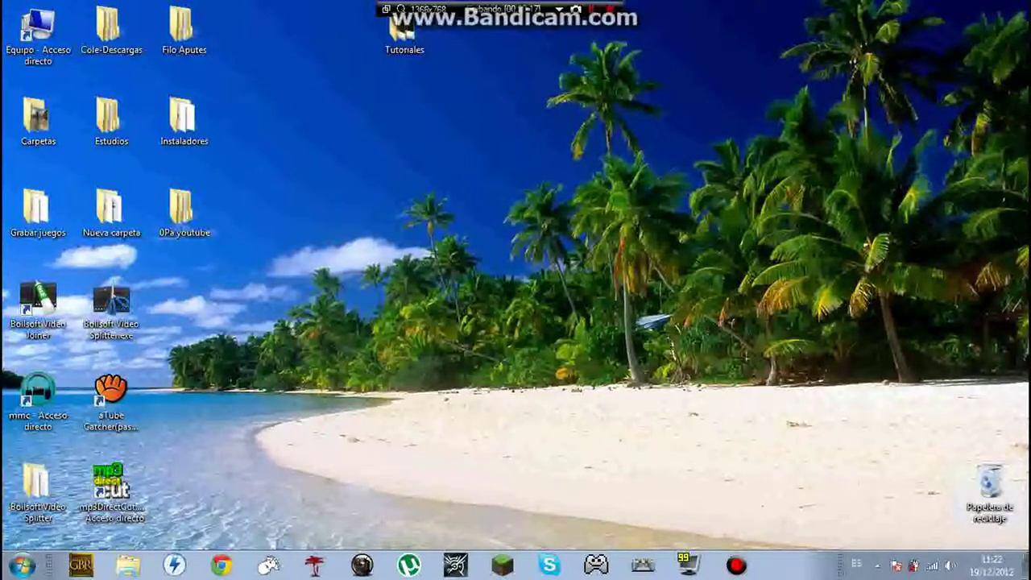
# Empty the Recycle Bin, permanently deleting 2.mp4.
pyautogui.rightClick(990, 483)
pyautogui.click(937, 413)
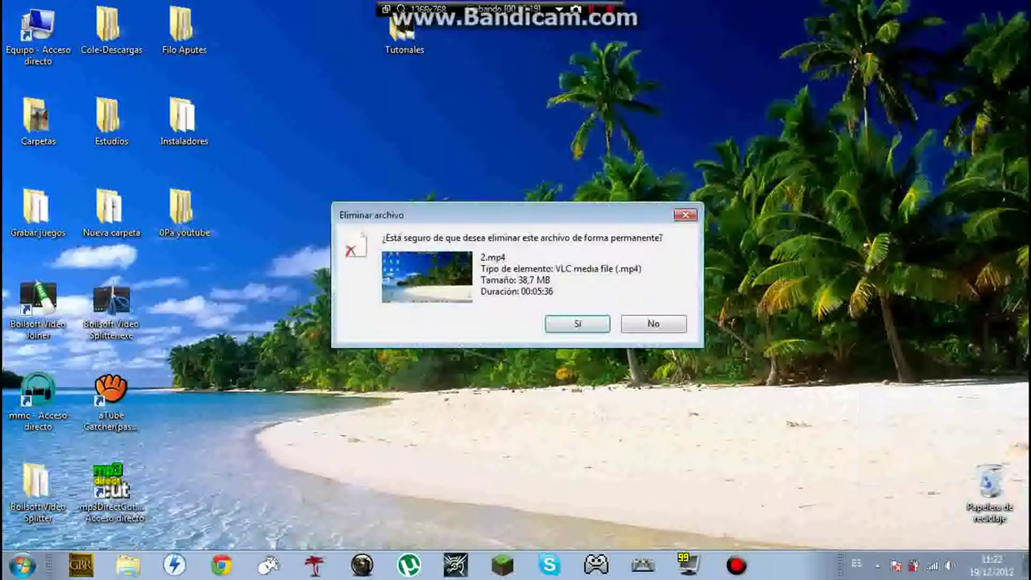
pyautogui.press('Return')
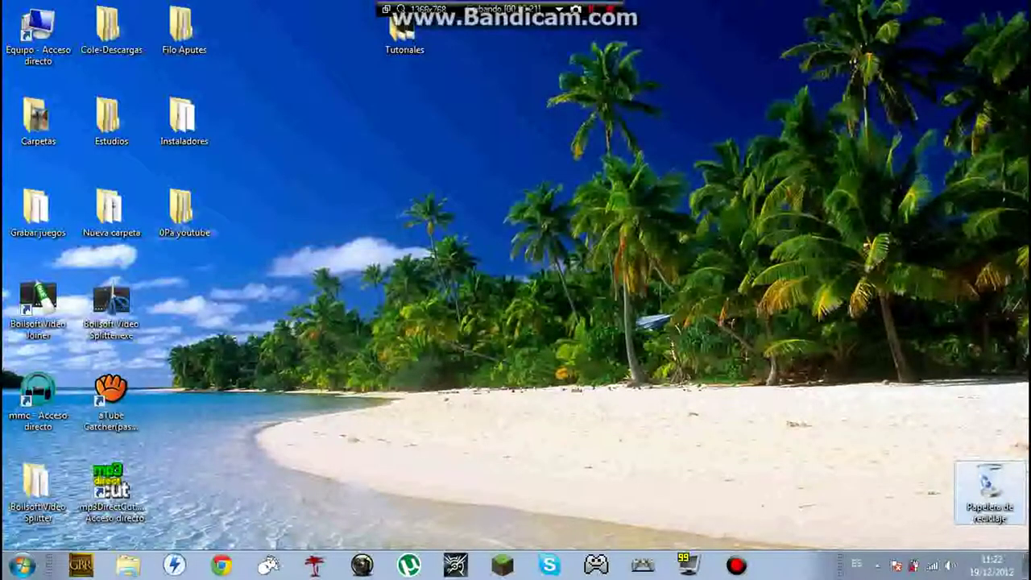